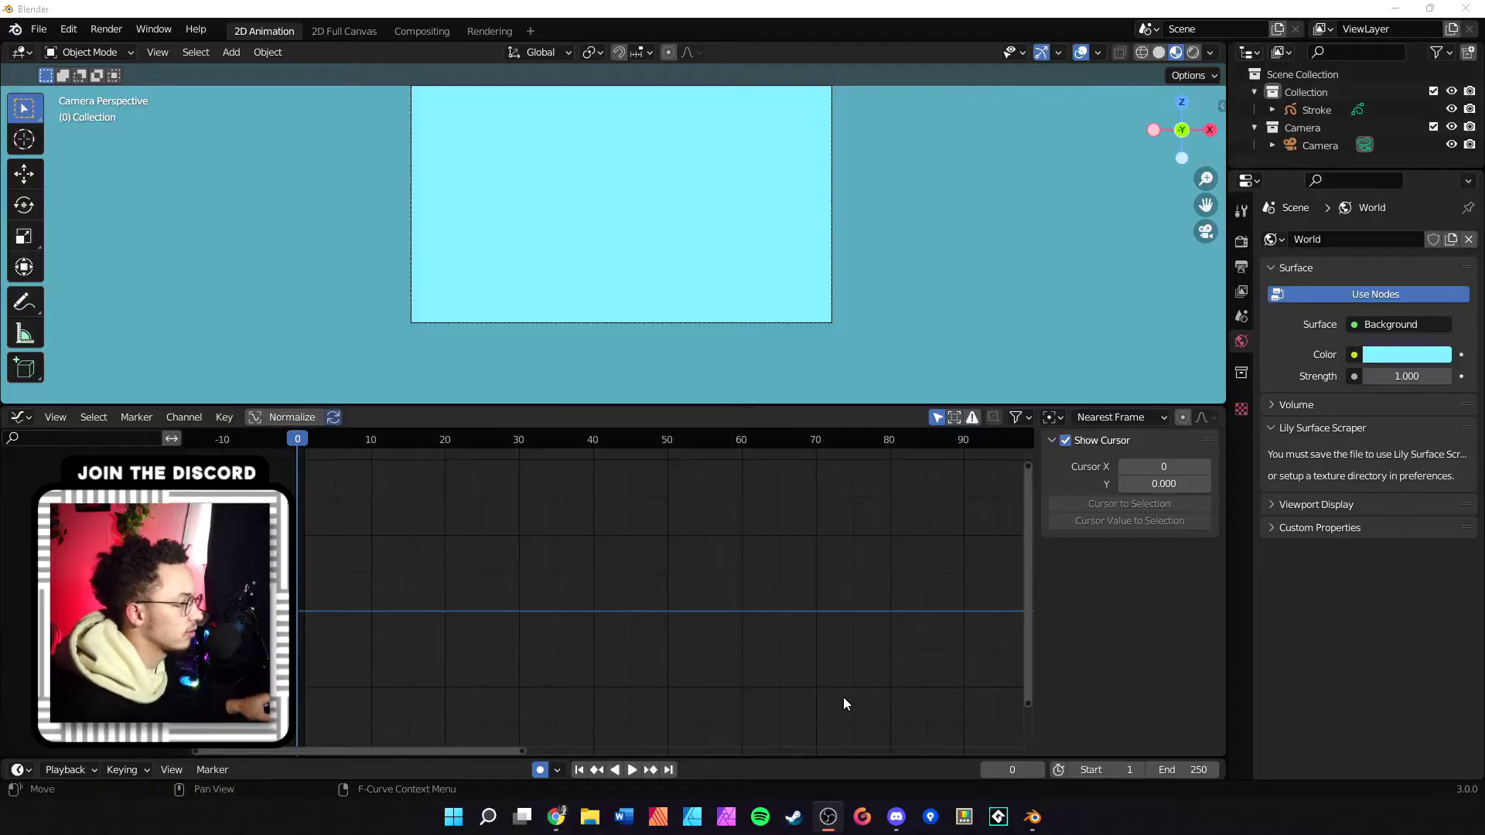
Step: Start a new 2D Animation file, discarding the unsaved scene
left_click(38, 29)
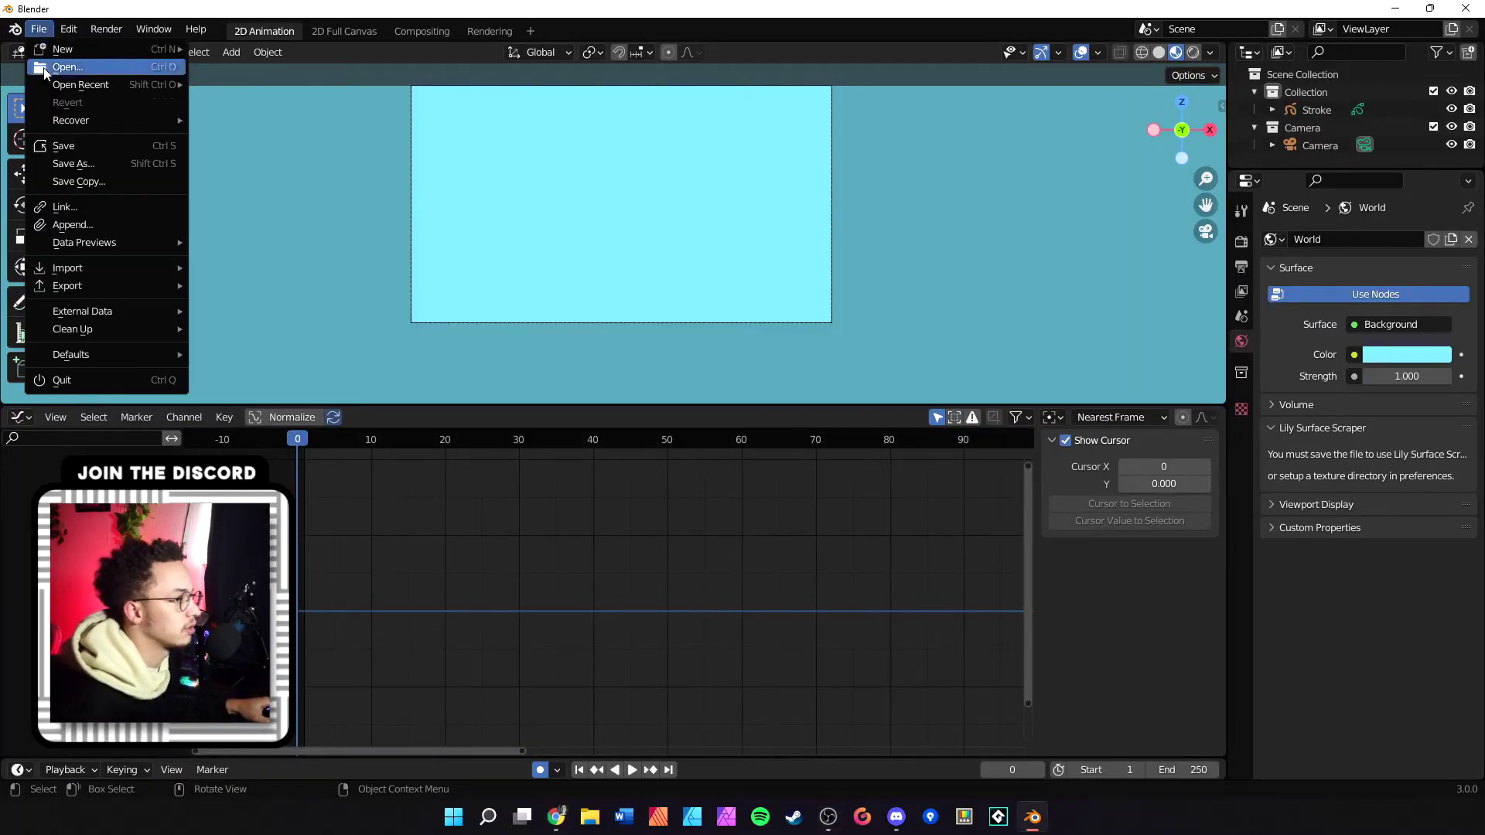
mouse_move(74, 44)
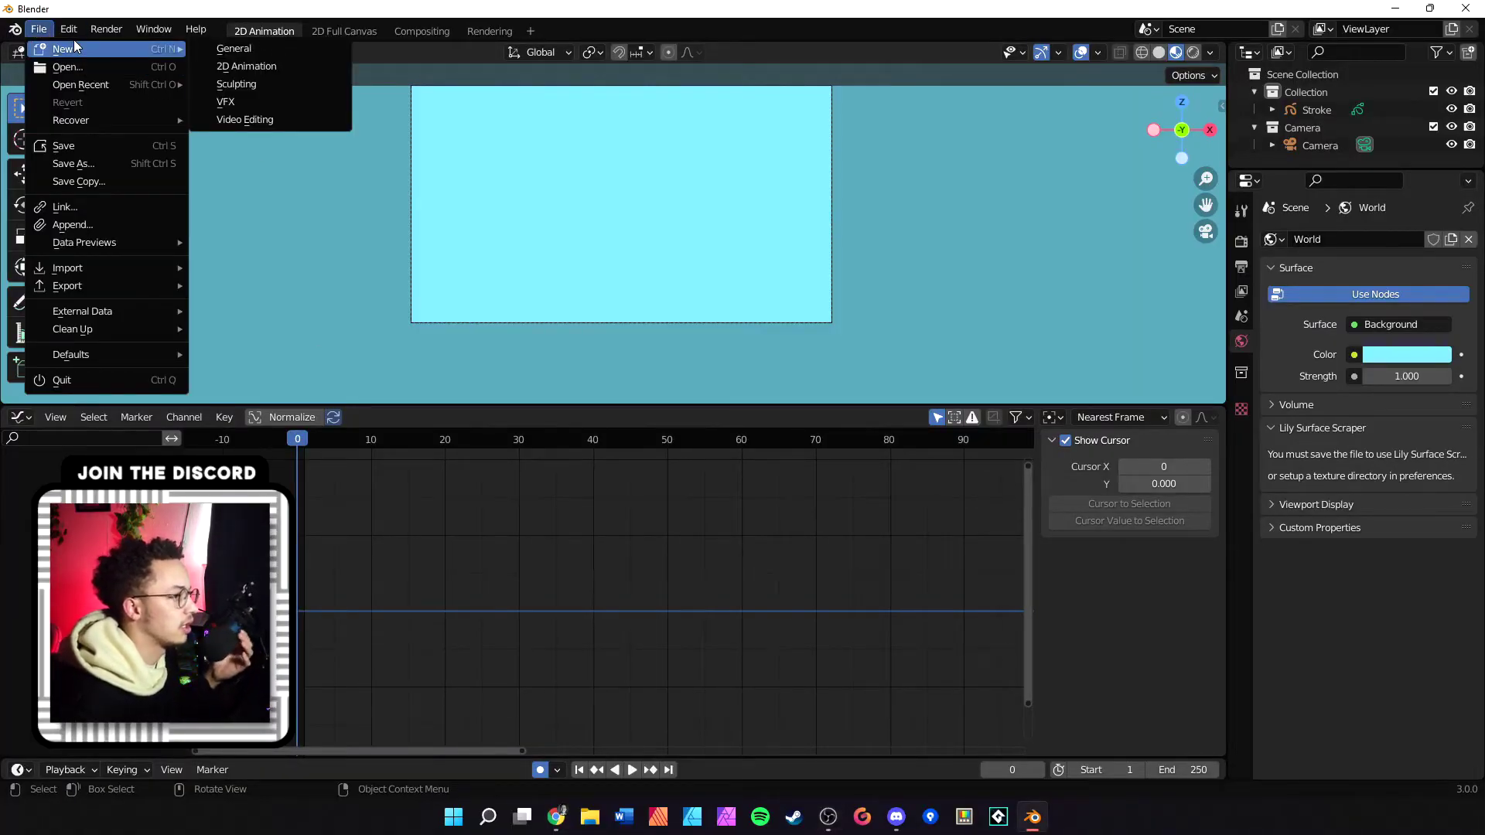
left_click(236, 67)
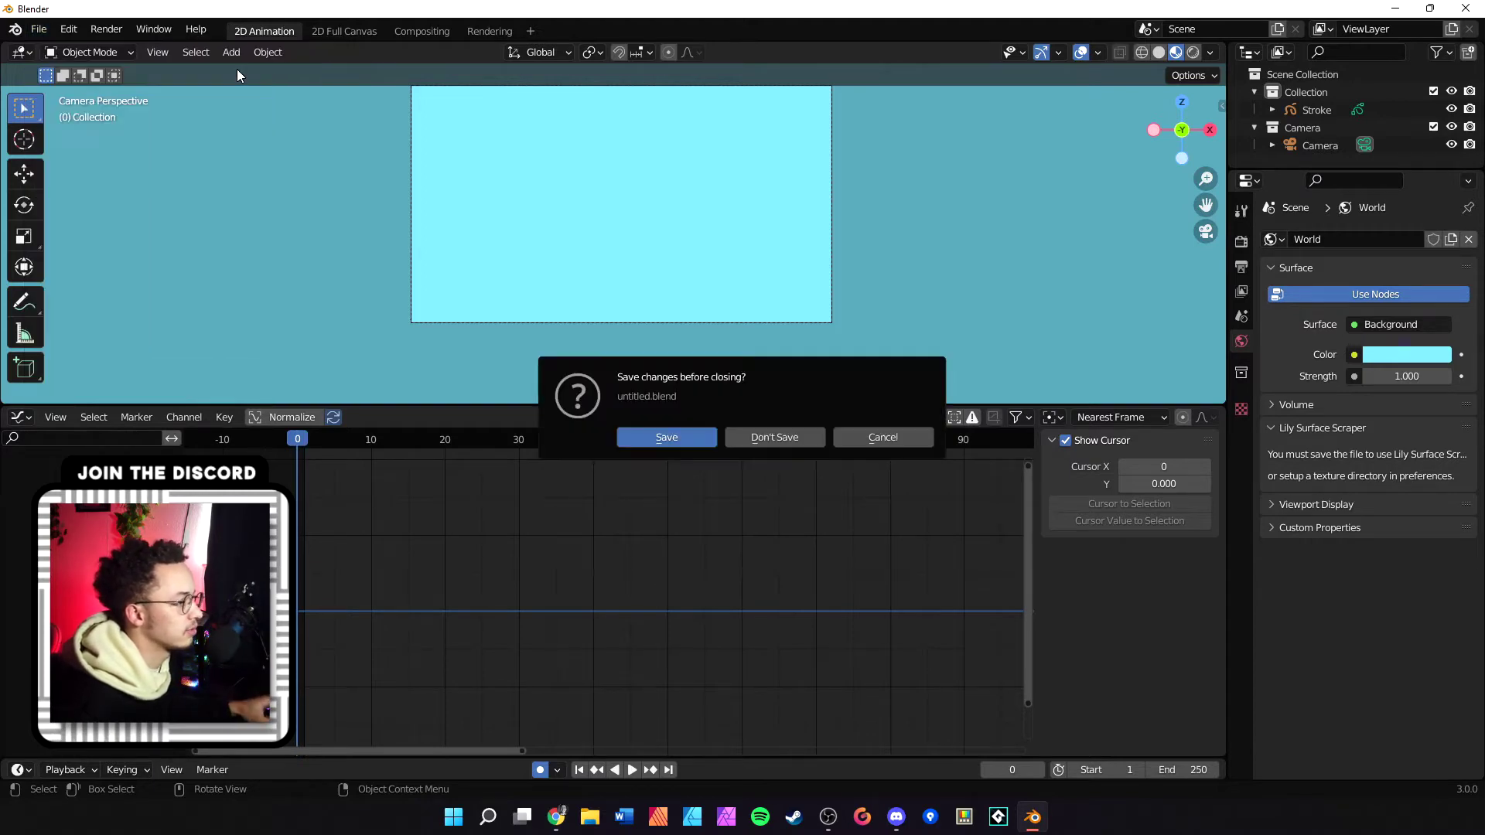
left_click(774, 437)
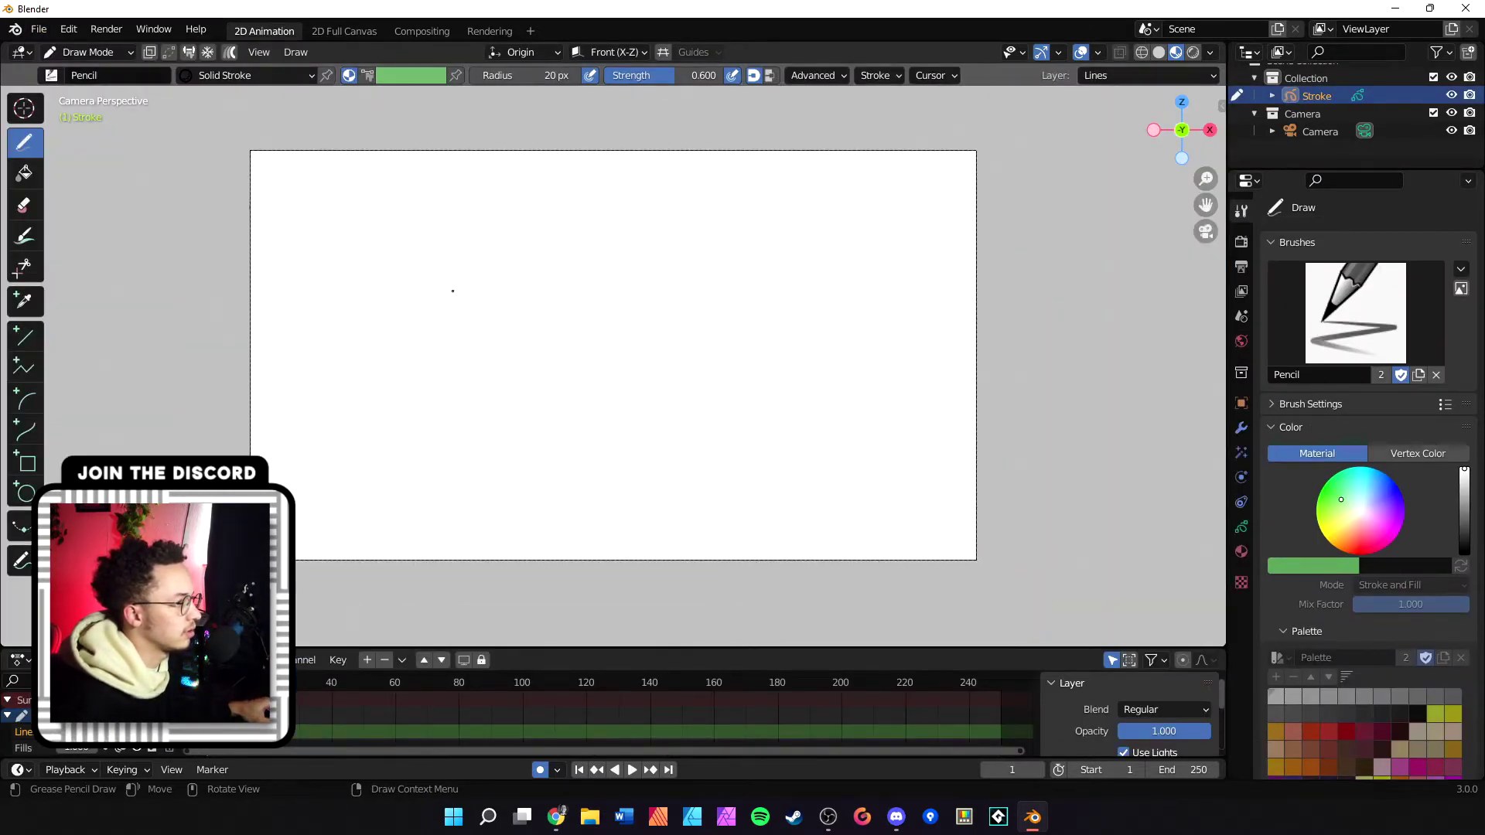
Step: Look through the File > Import formats for an image-plane importer
left_click(39, 28)
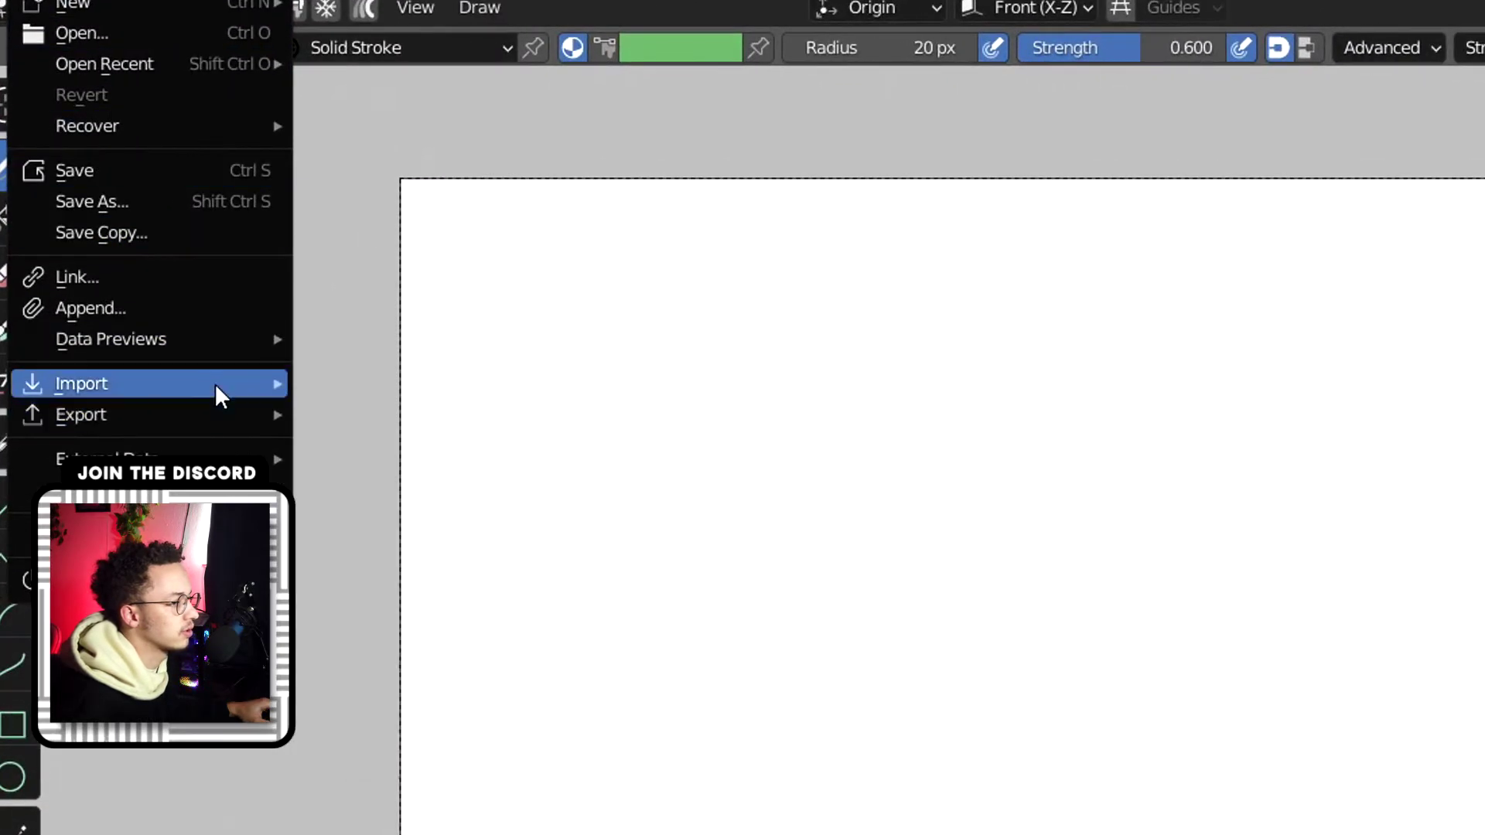
mouse_move(215, 382)
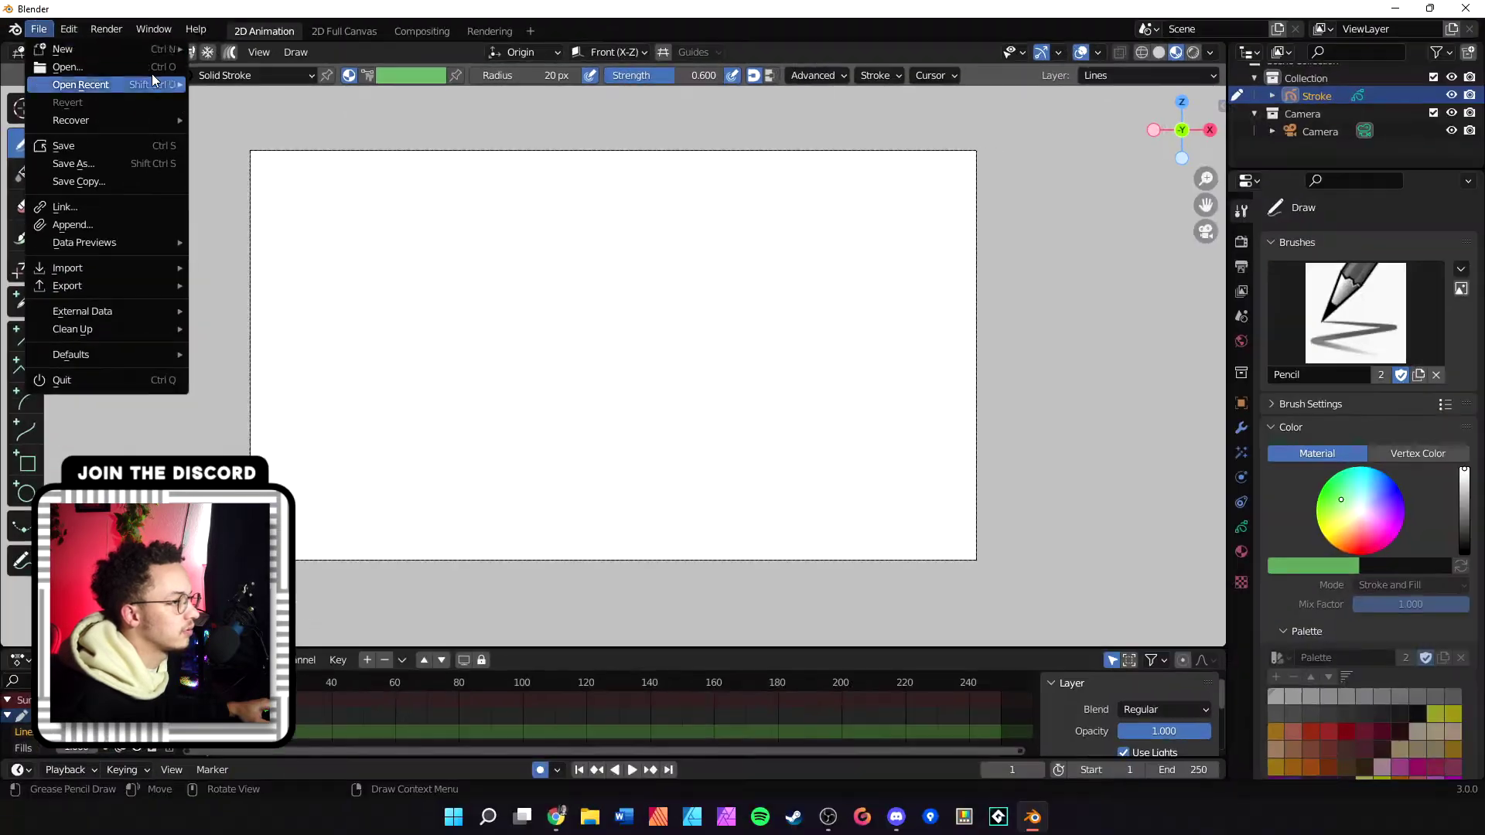
mouse_move(65, 27)
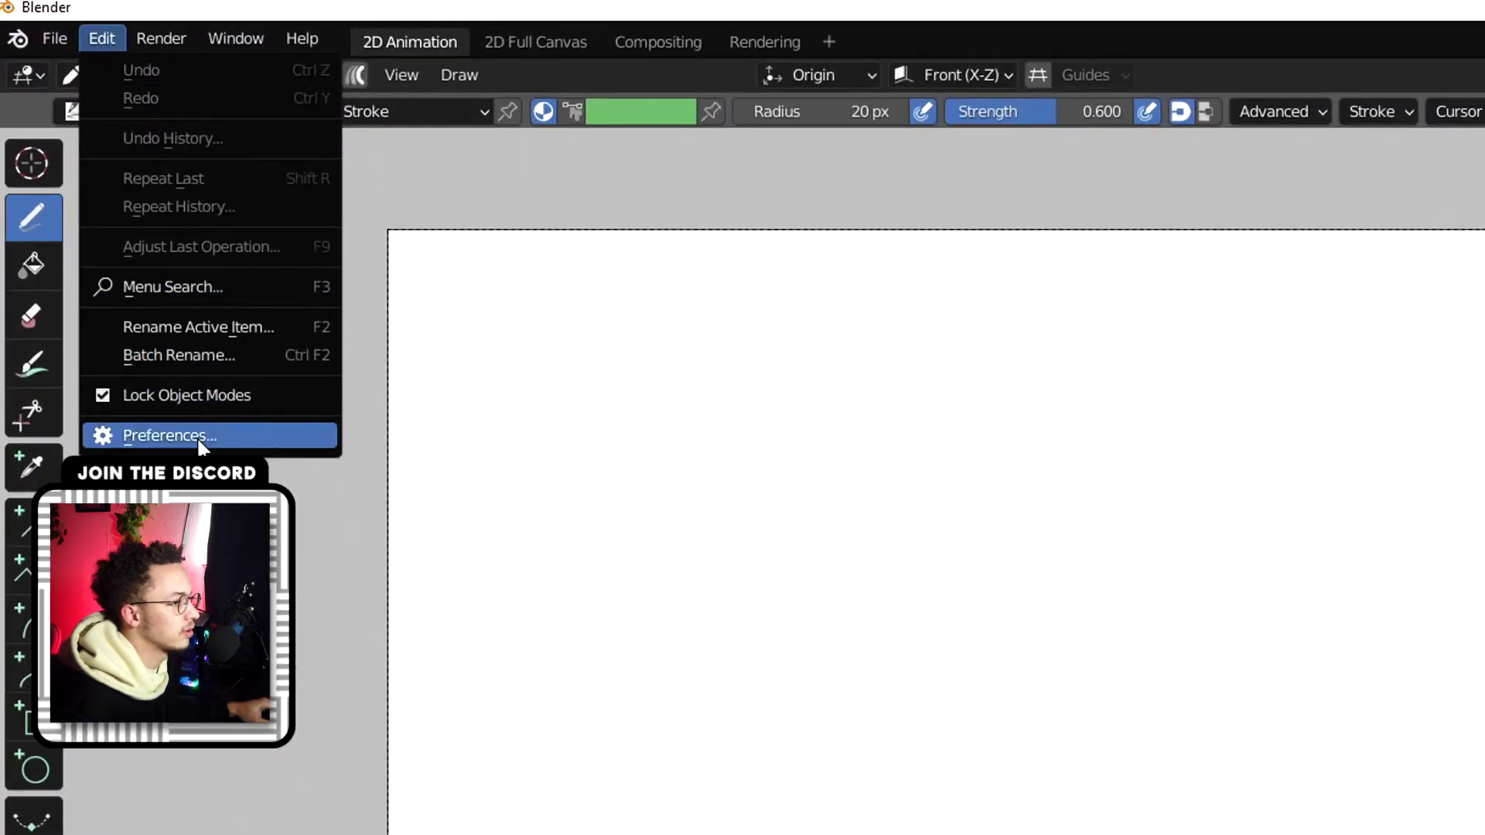
Step: Filter Preferences add-ons by 'image' and expand Import Images as Planes to confirm it's enabled
left_click(196, 436)
left_click(767, 140)
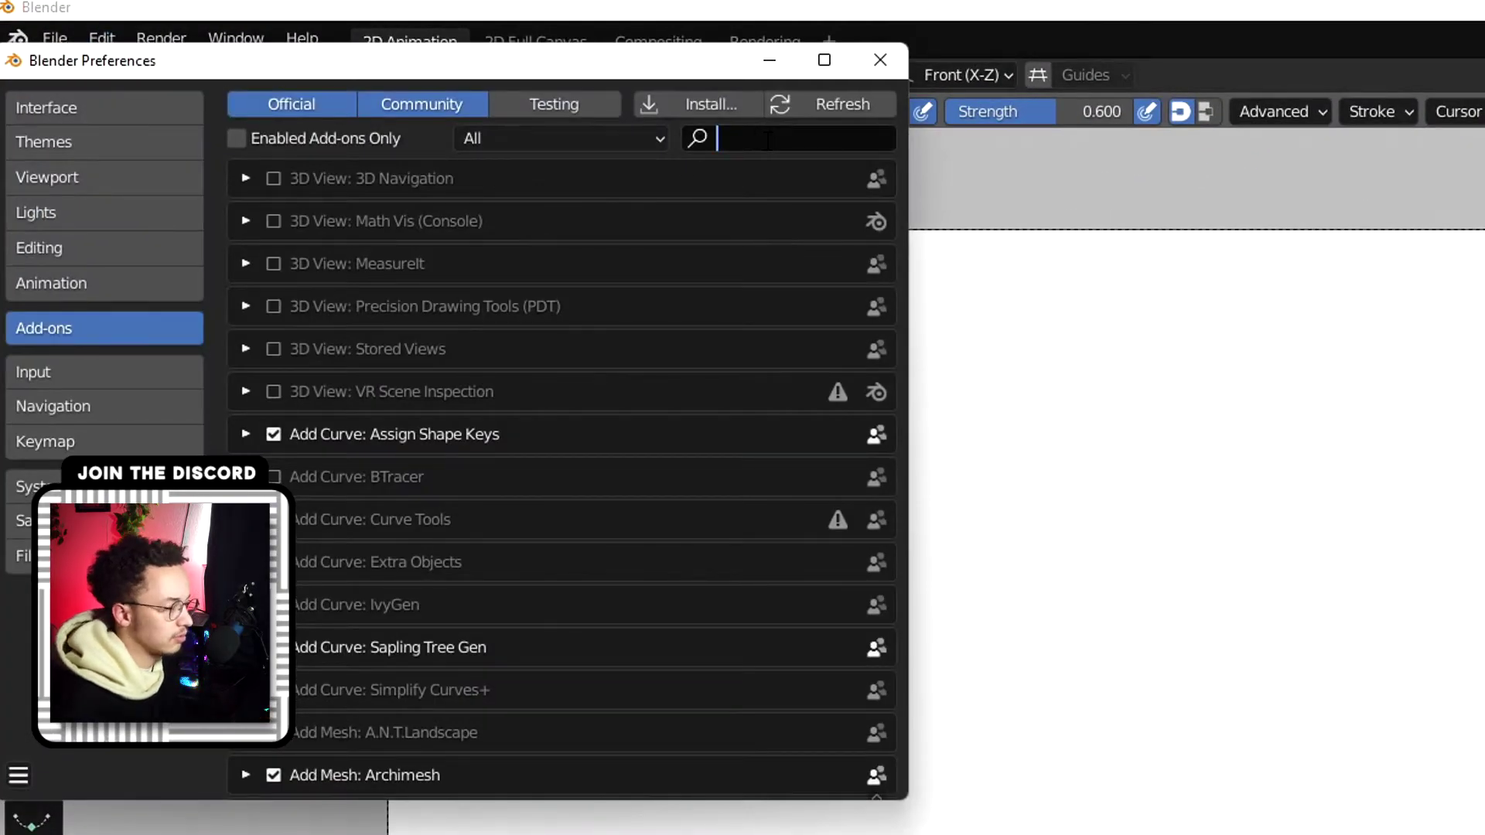
type("image")
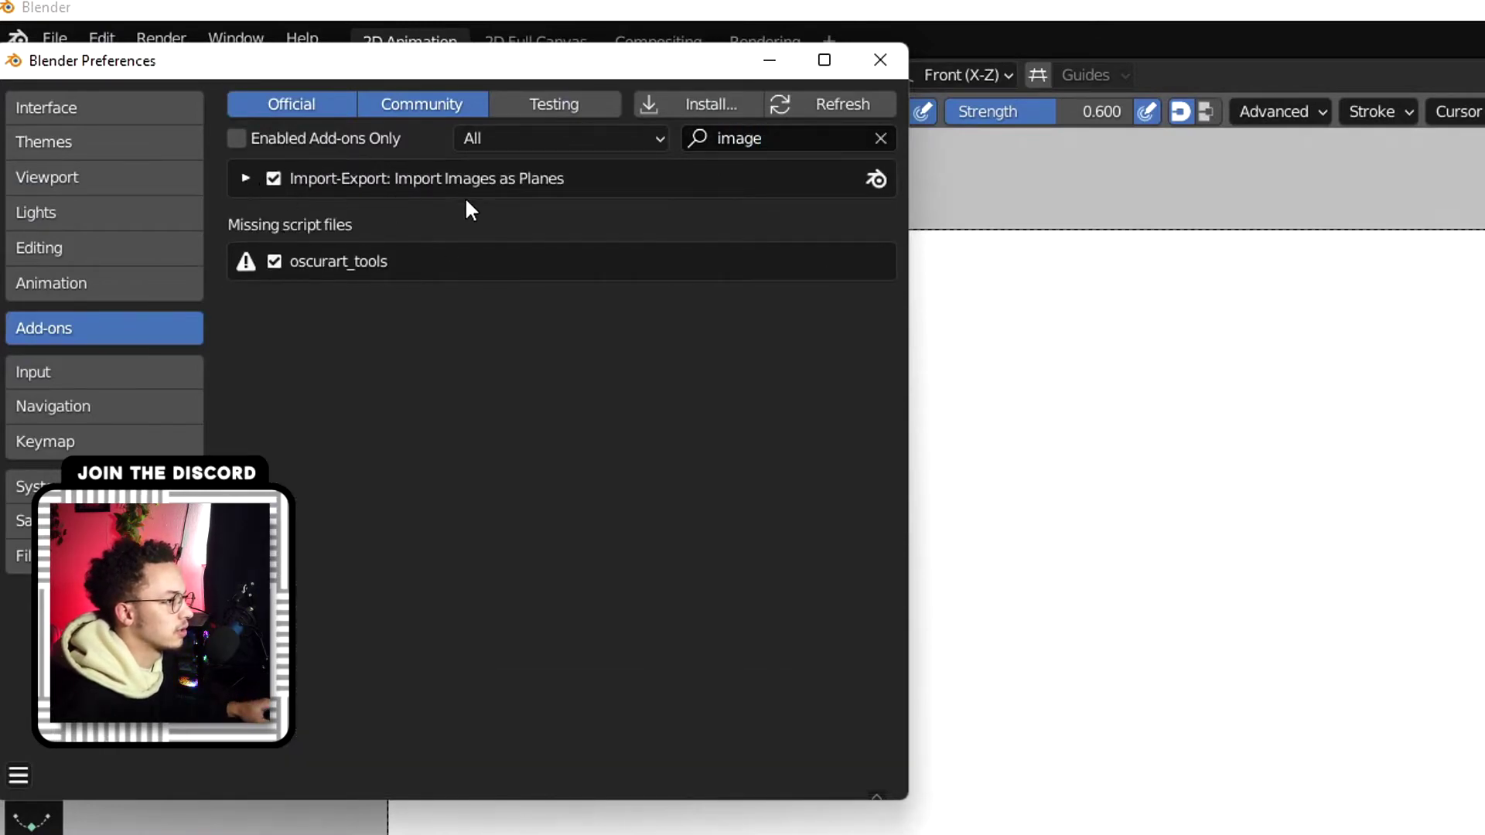
left_click(243, 180)
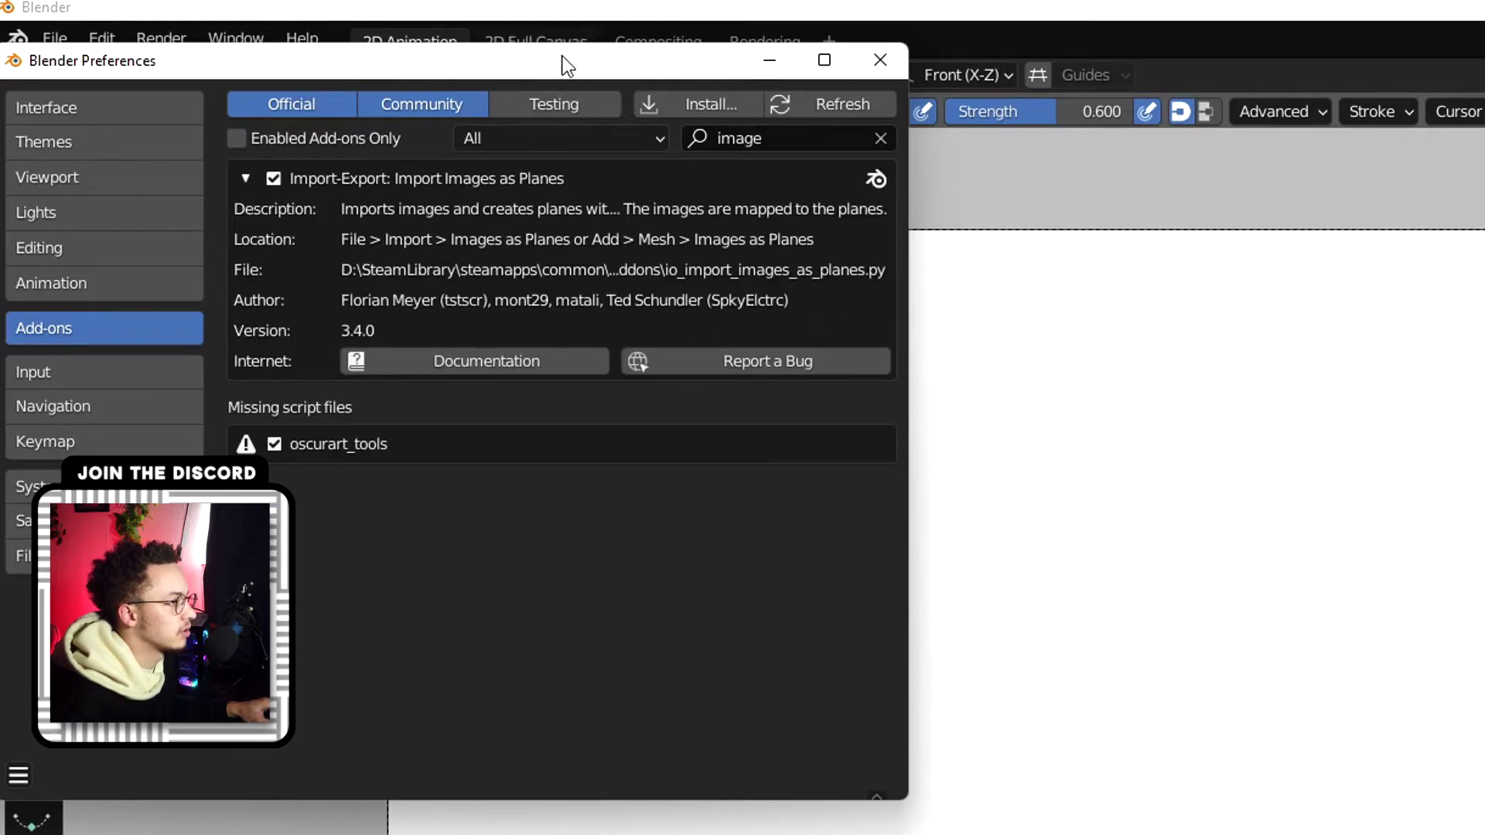
Step: Import bg_boi.jpg as an image plane
left_click(880, 60)
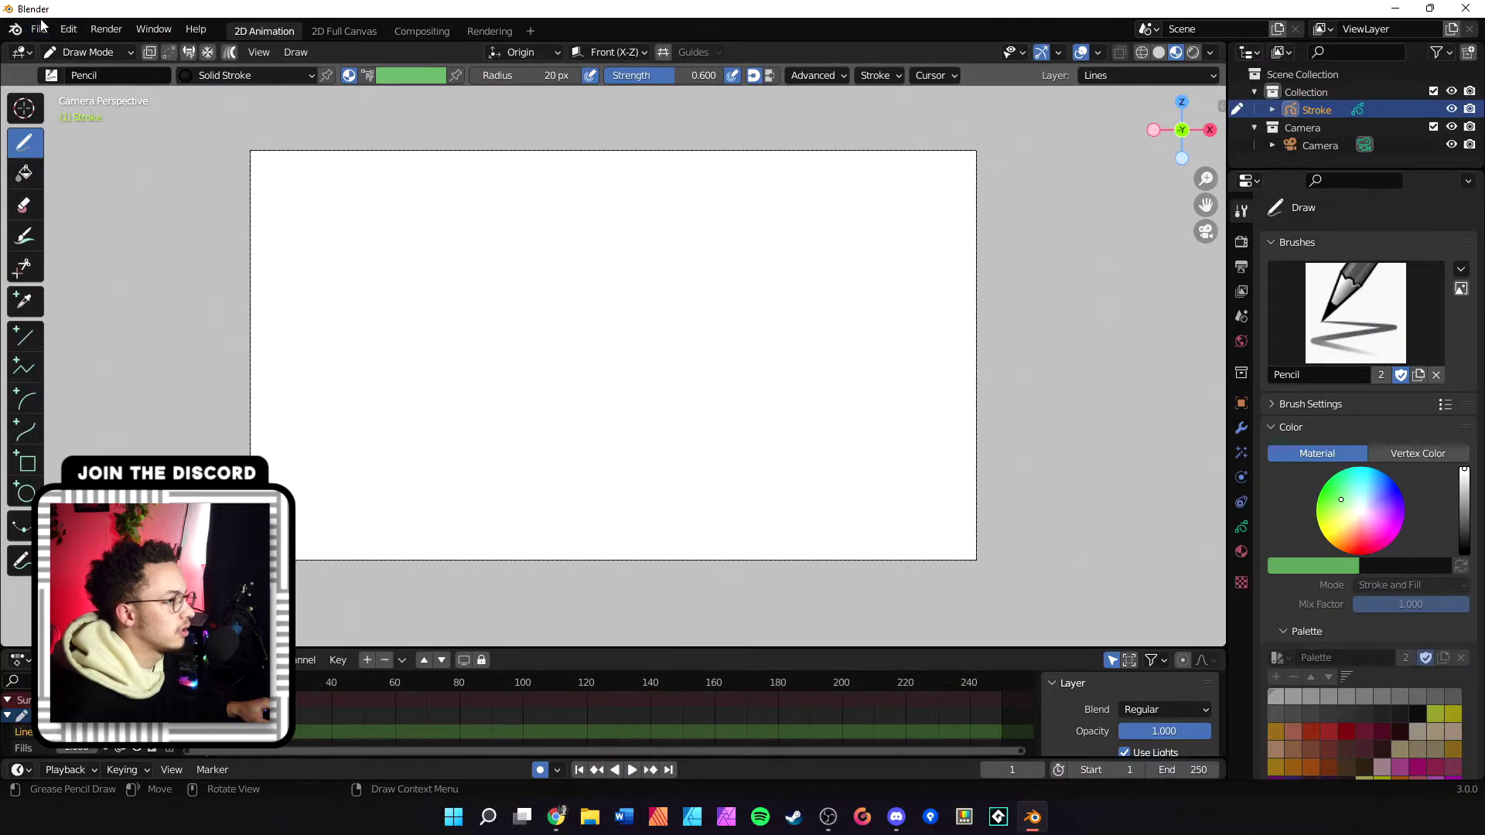
left_click(39, 28)
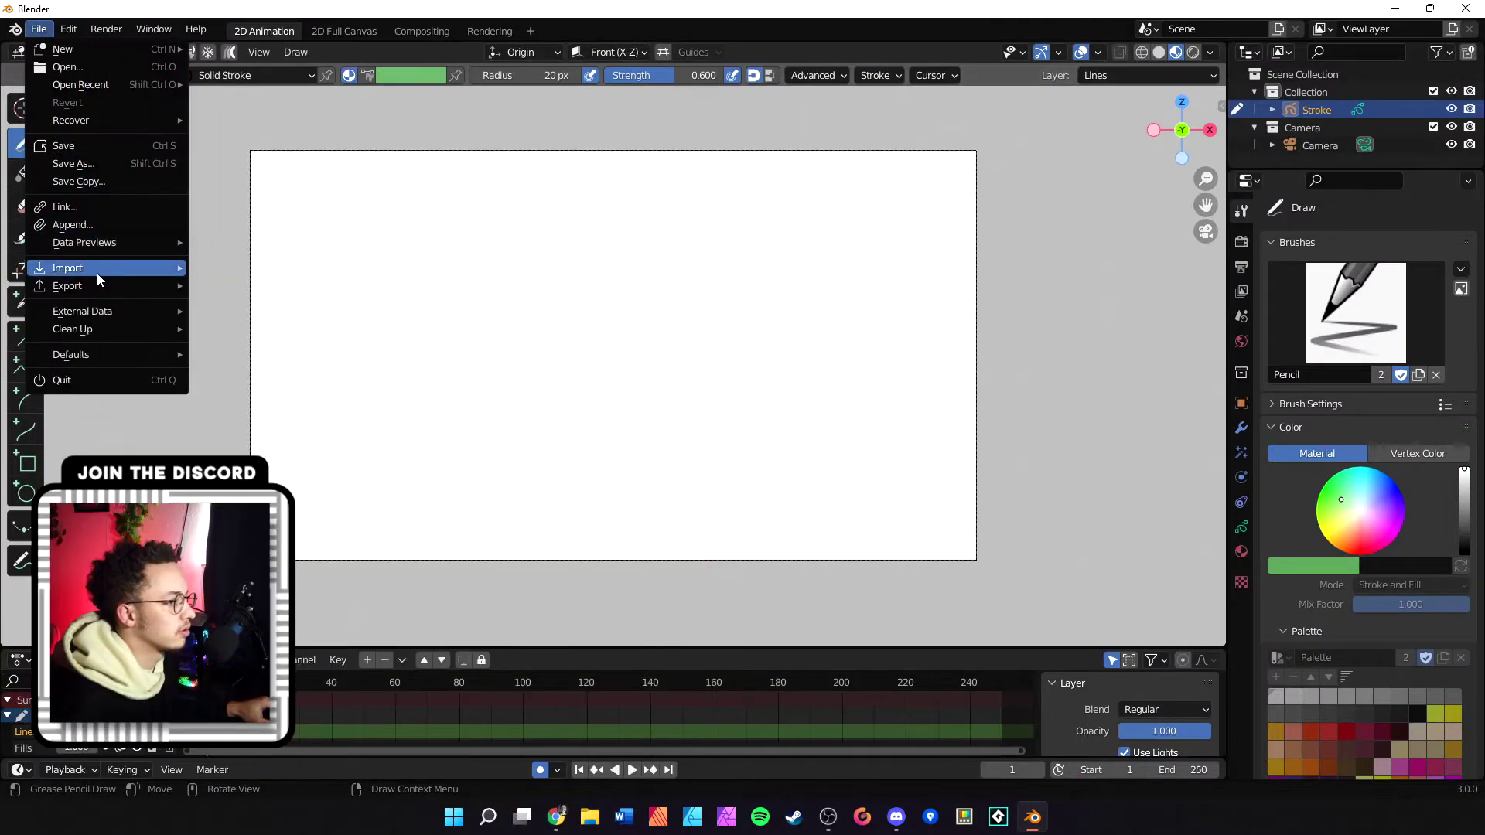
mouse_move(97, 269)
left_click(294, 374)
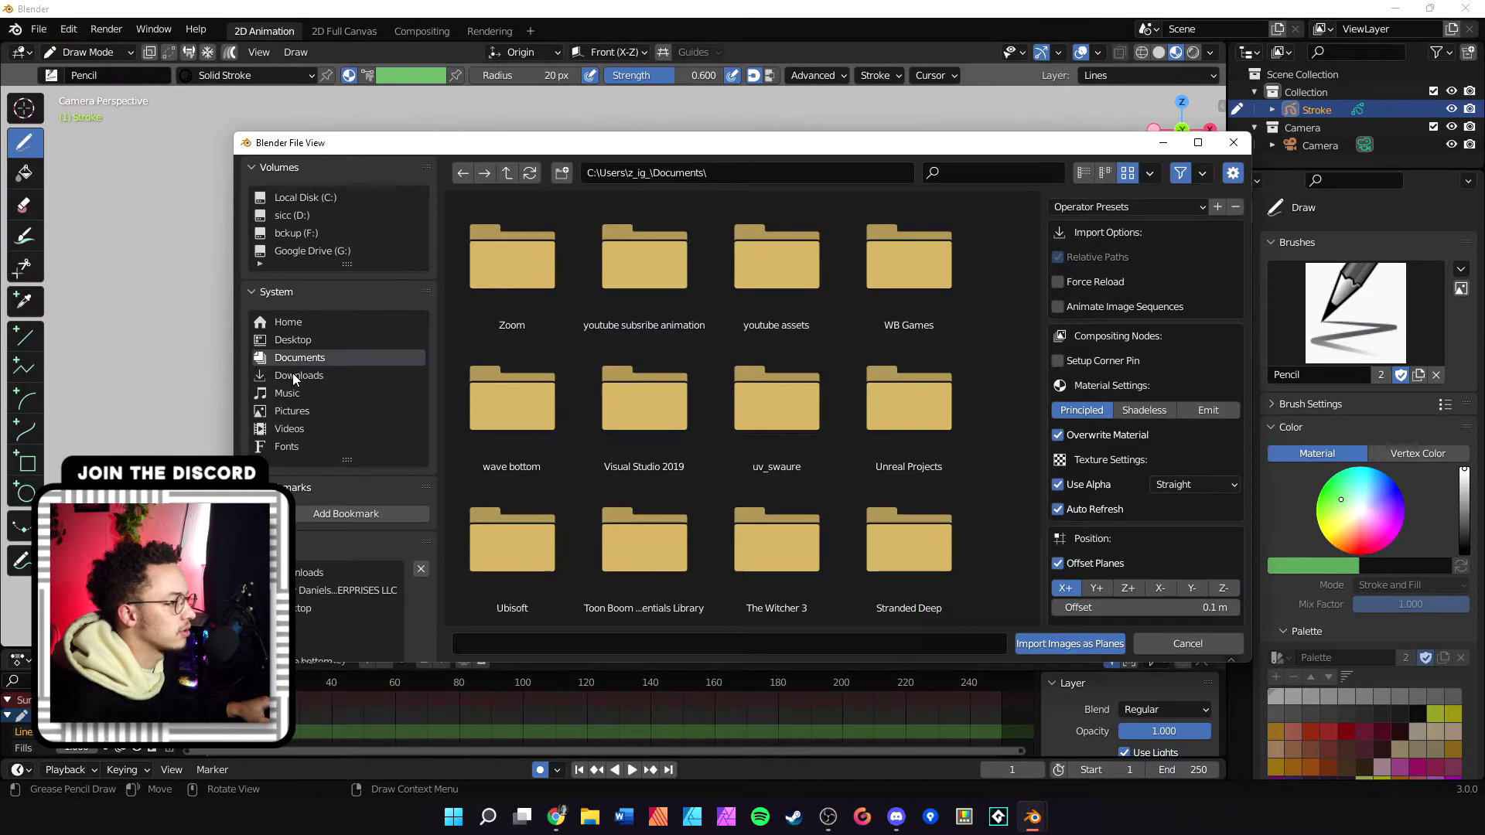
key("ctrl+f")
type("bg")
double_click(832, 366)
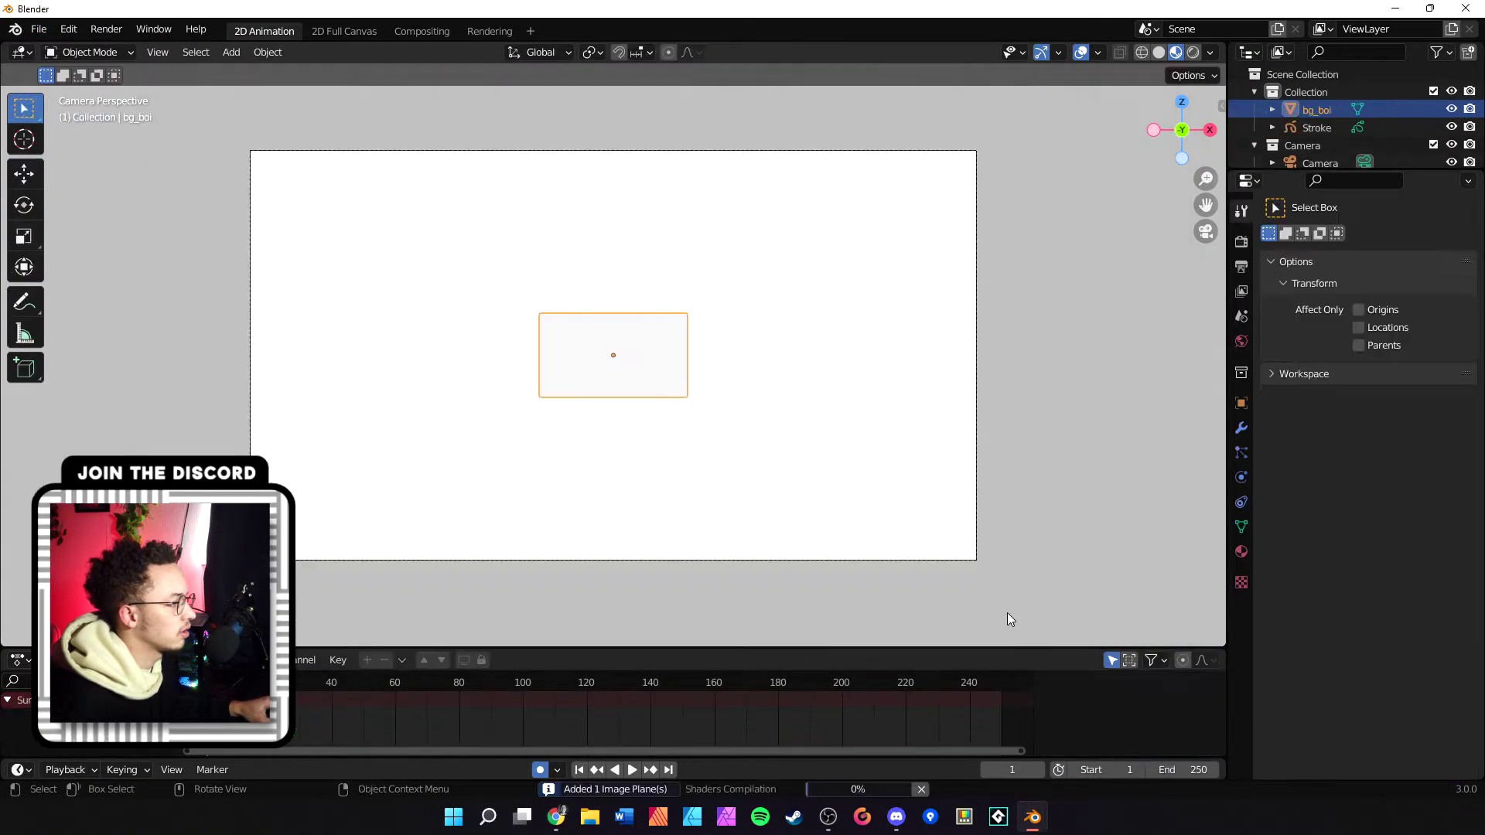
Step: Scale the bg_boi plane to fill the camera frame and show its material settings
key("s")
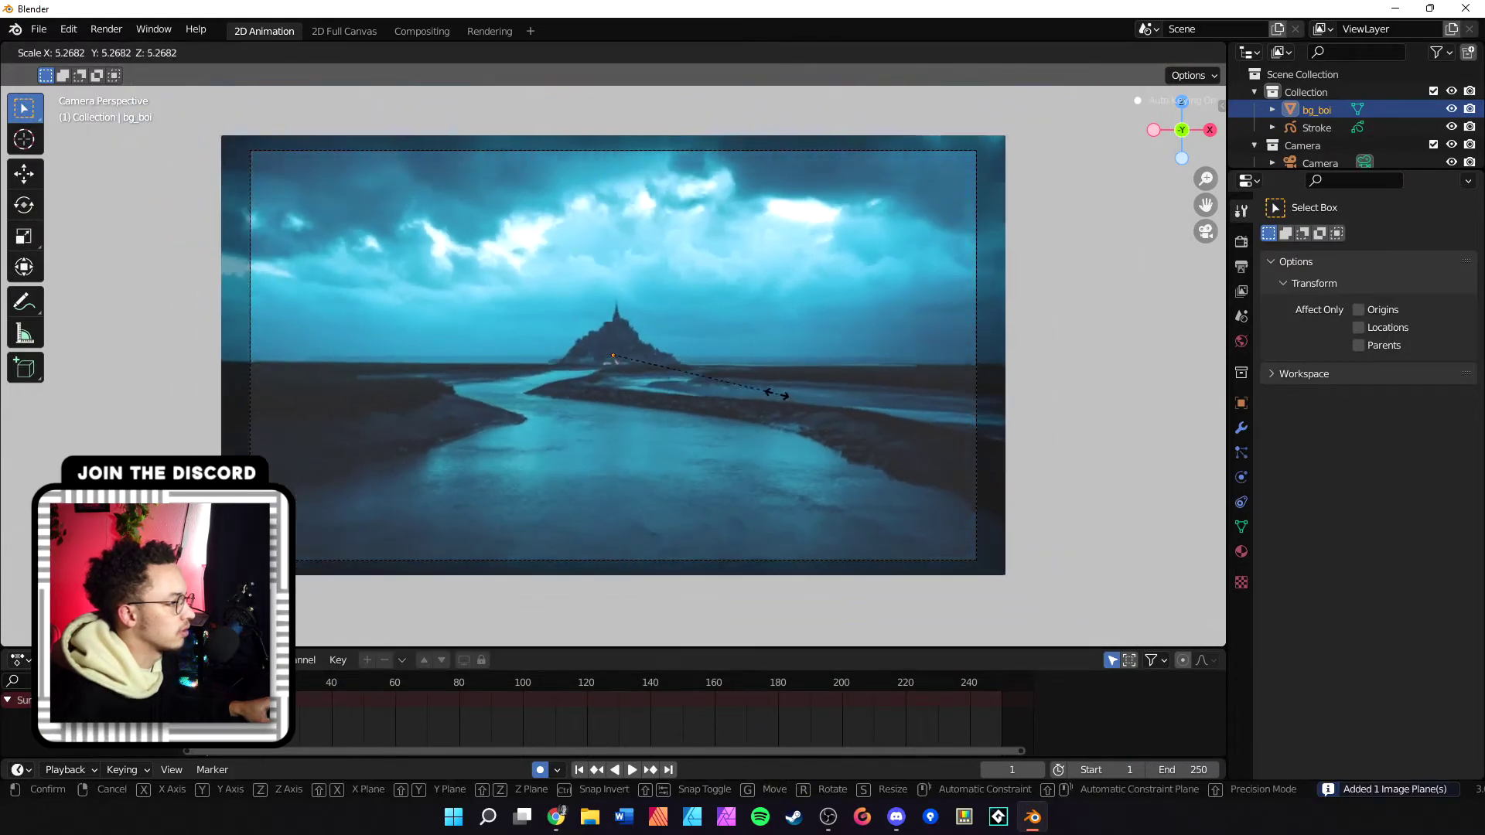
left_click(773, 385)
scroll(576, 330, "up", 2)
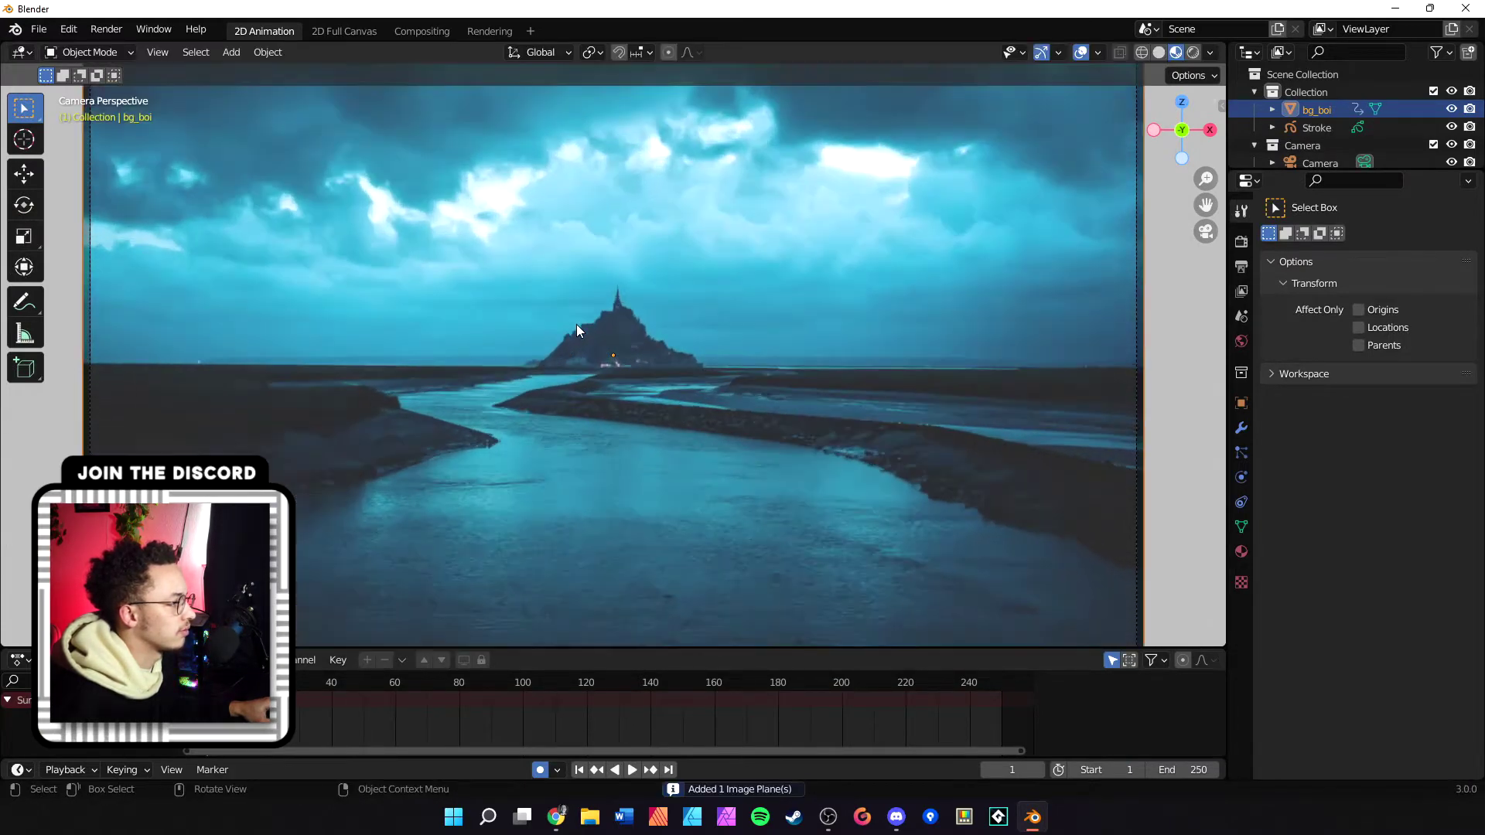
left_click(1241, 551)
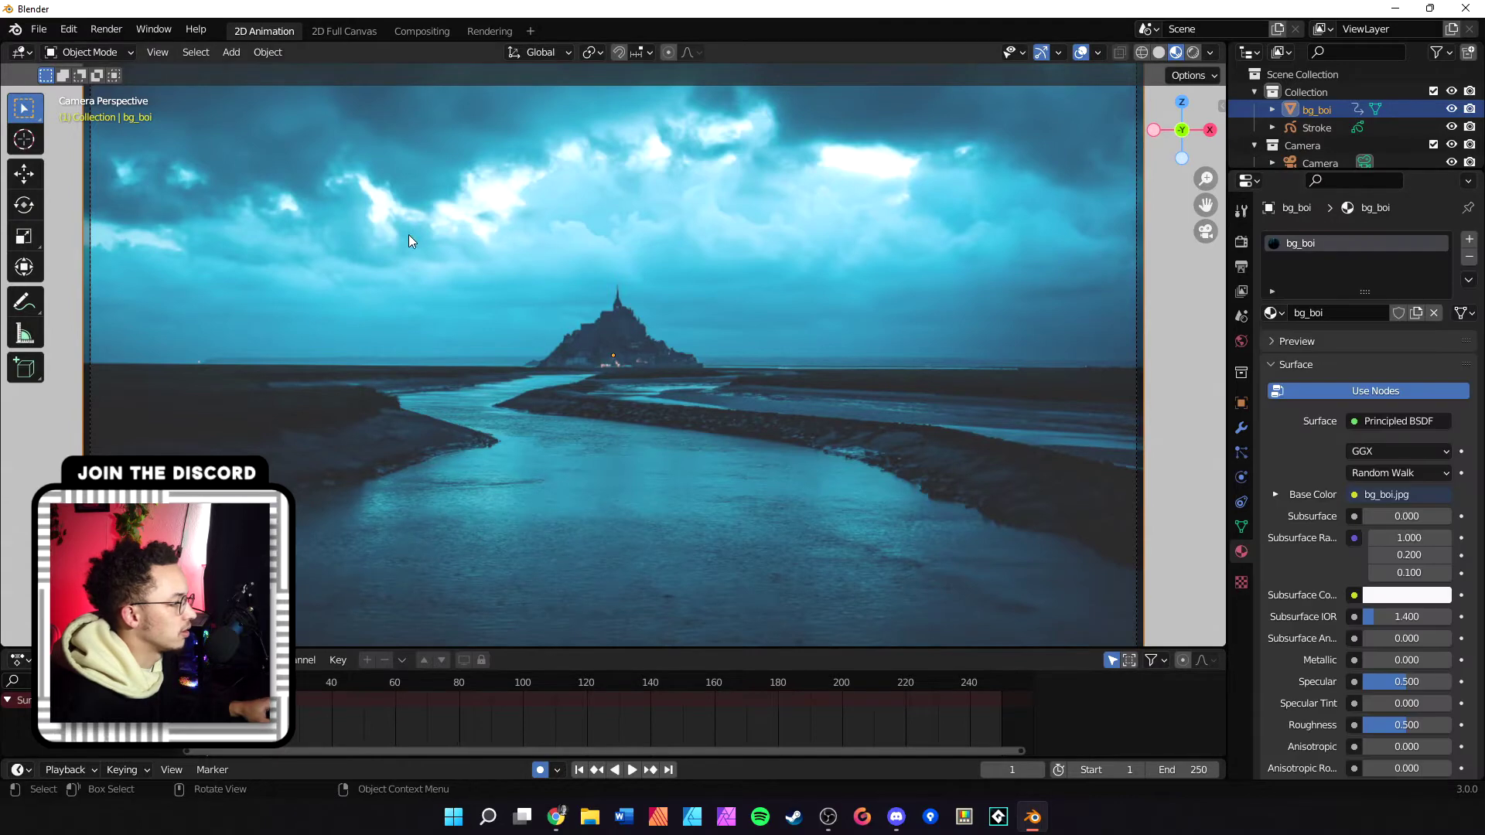
Step: Import dino.png as a plane in front of the photo and view the scene in Rendered shading
left_click(39, 29)
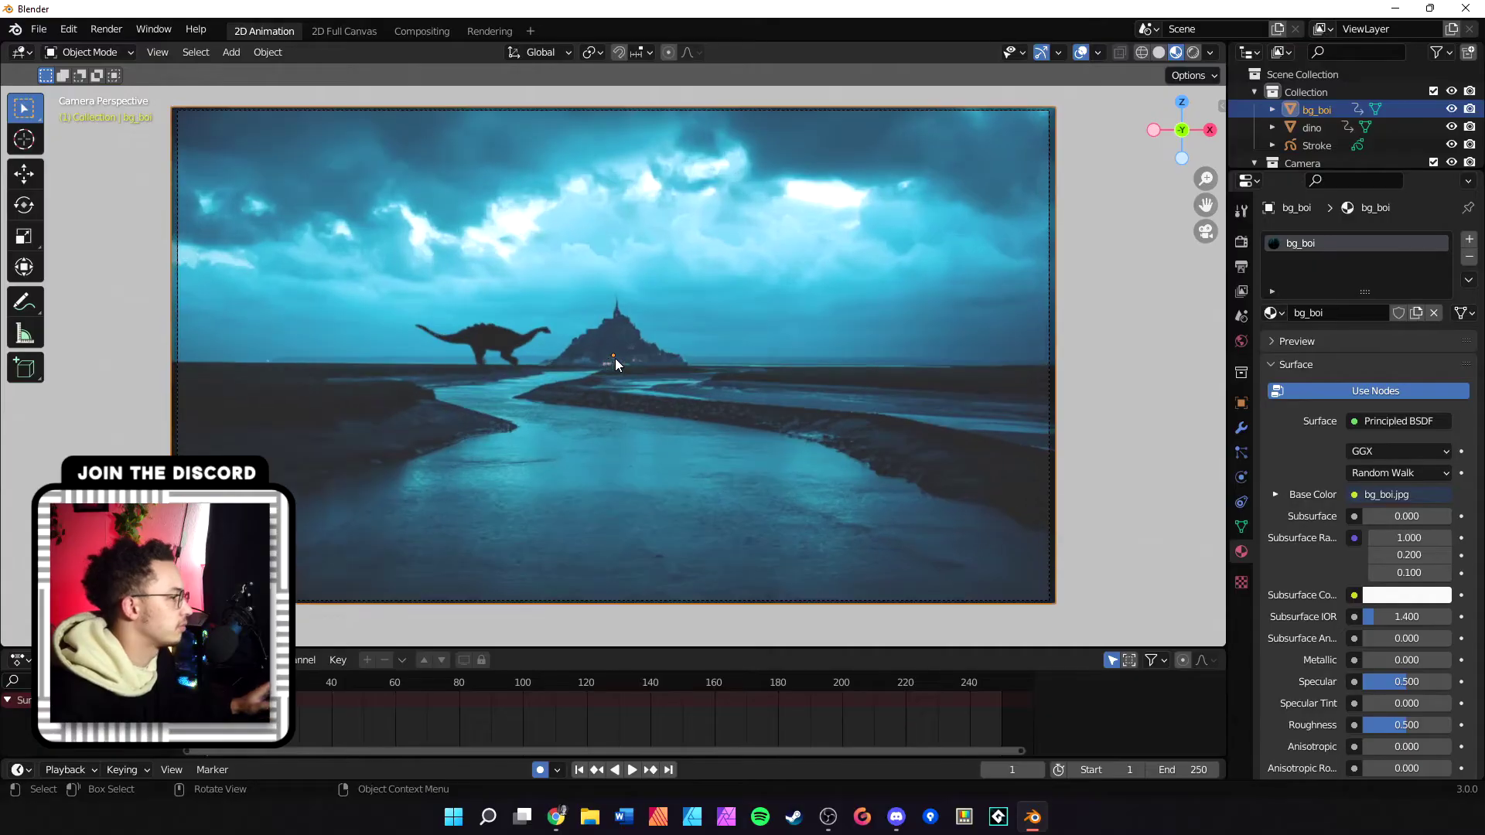
left_click(492, 342)
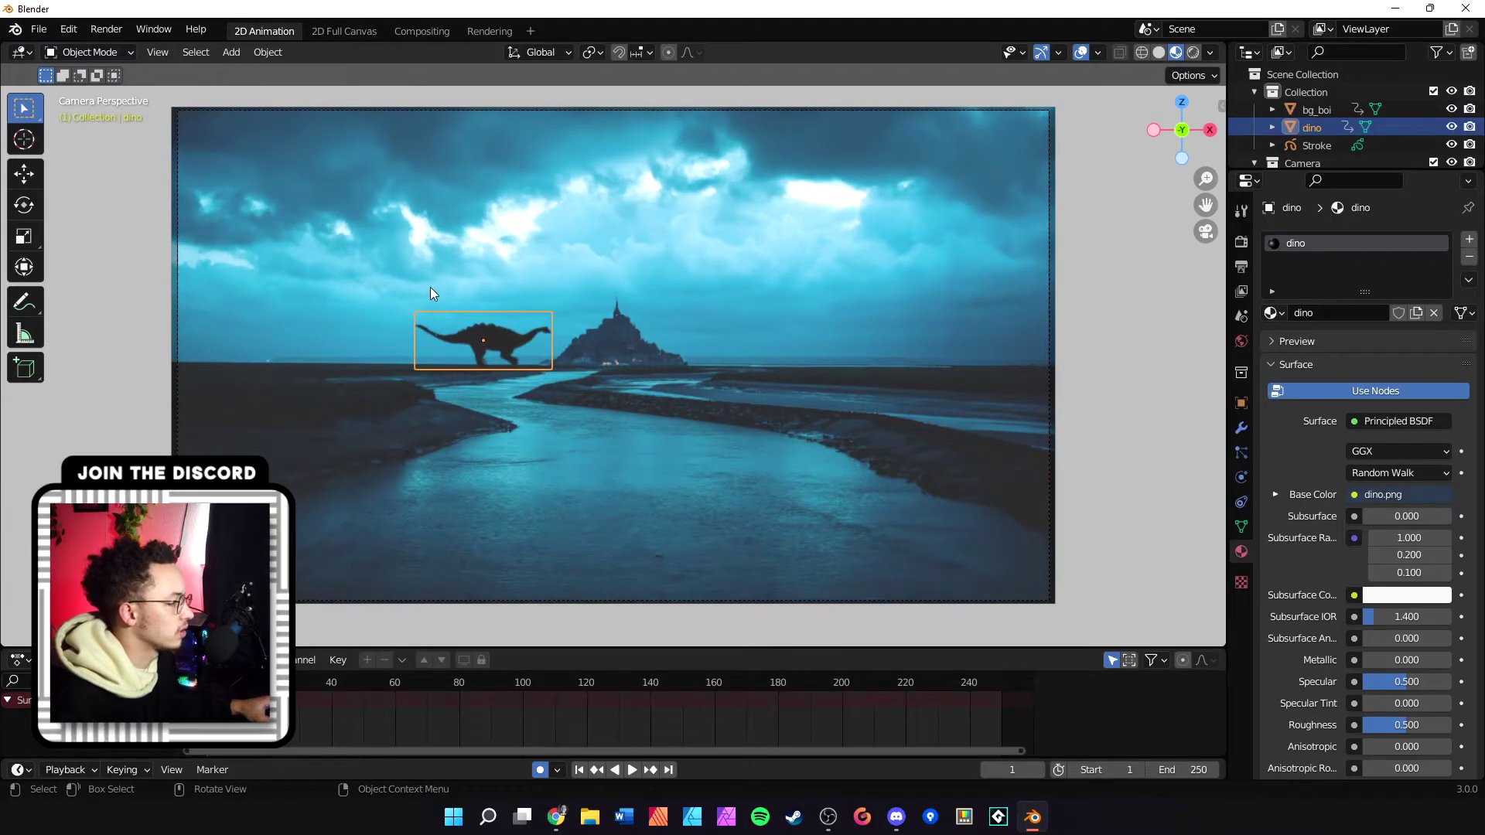
left_click(689, 520)
scroll(689, 520, "down", 2)
left_click(1193, 52)
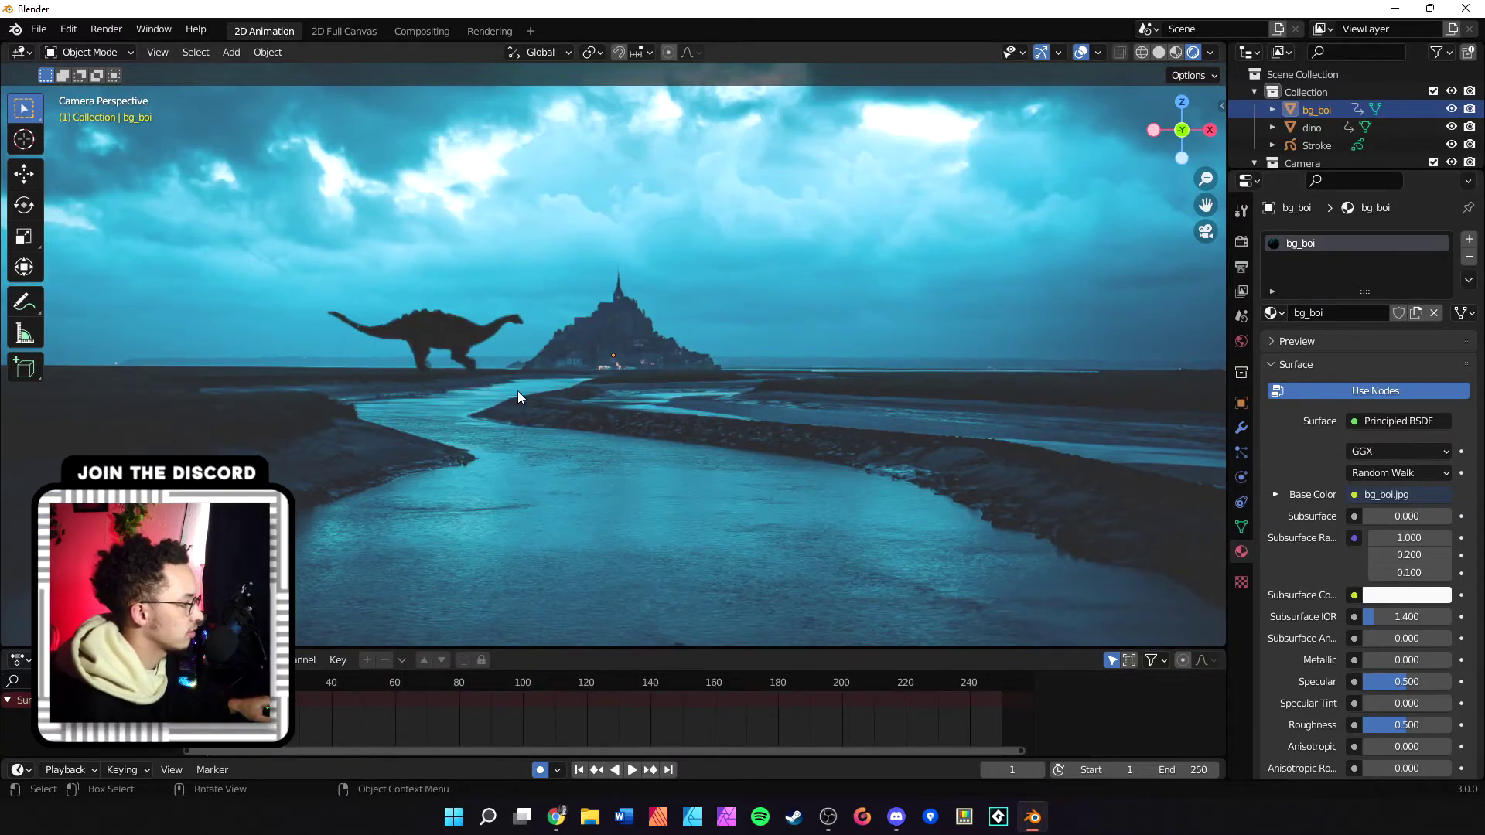
Step: Drag Specular down to 0 on the photo and dino materials
scroll(610, 434, "down", 3)
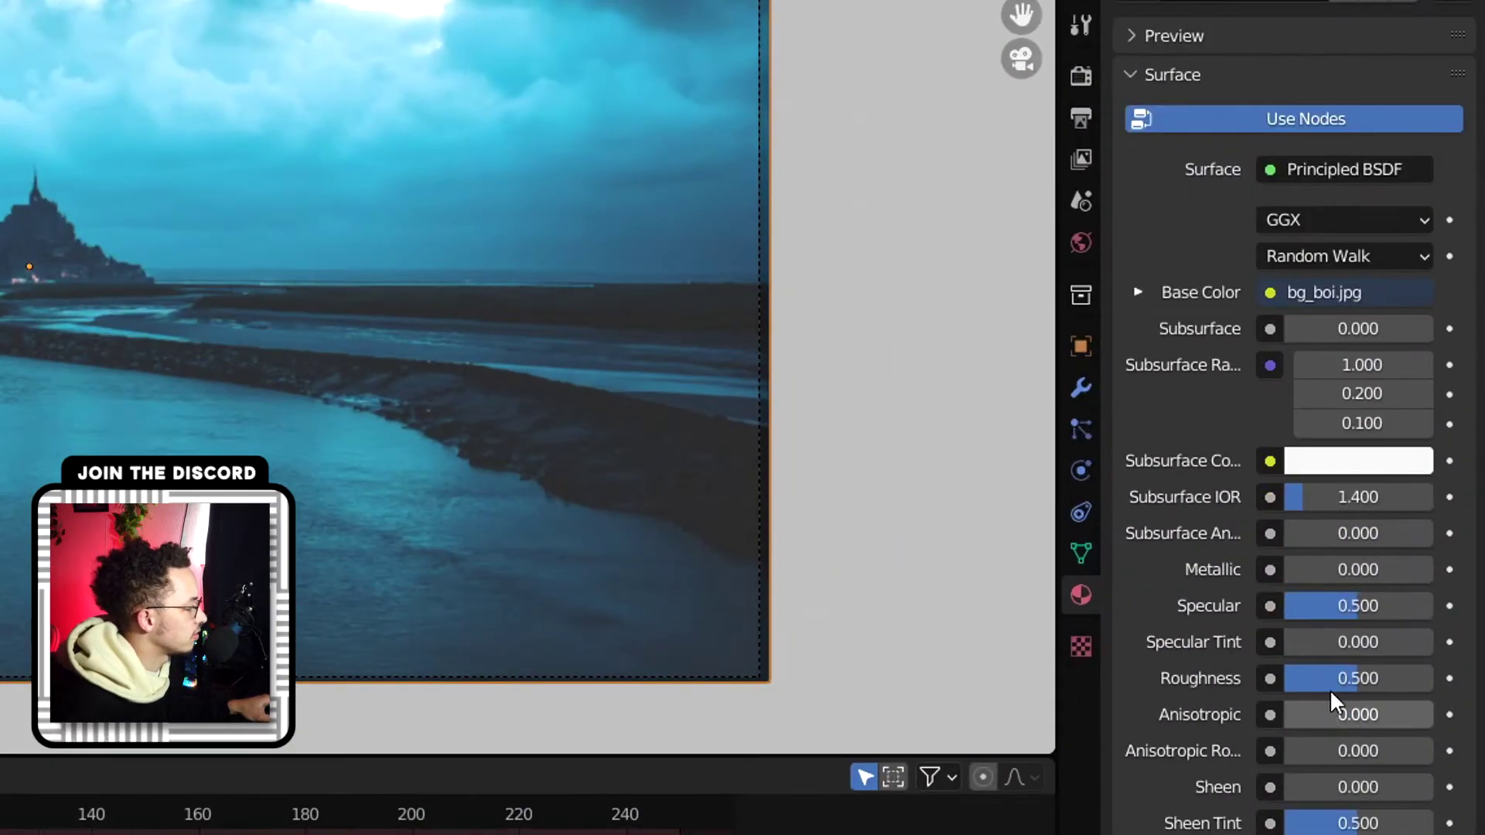
left_click_drag(1335, 607, 1152, 606)
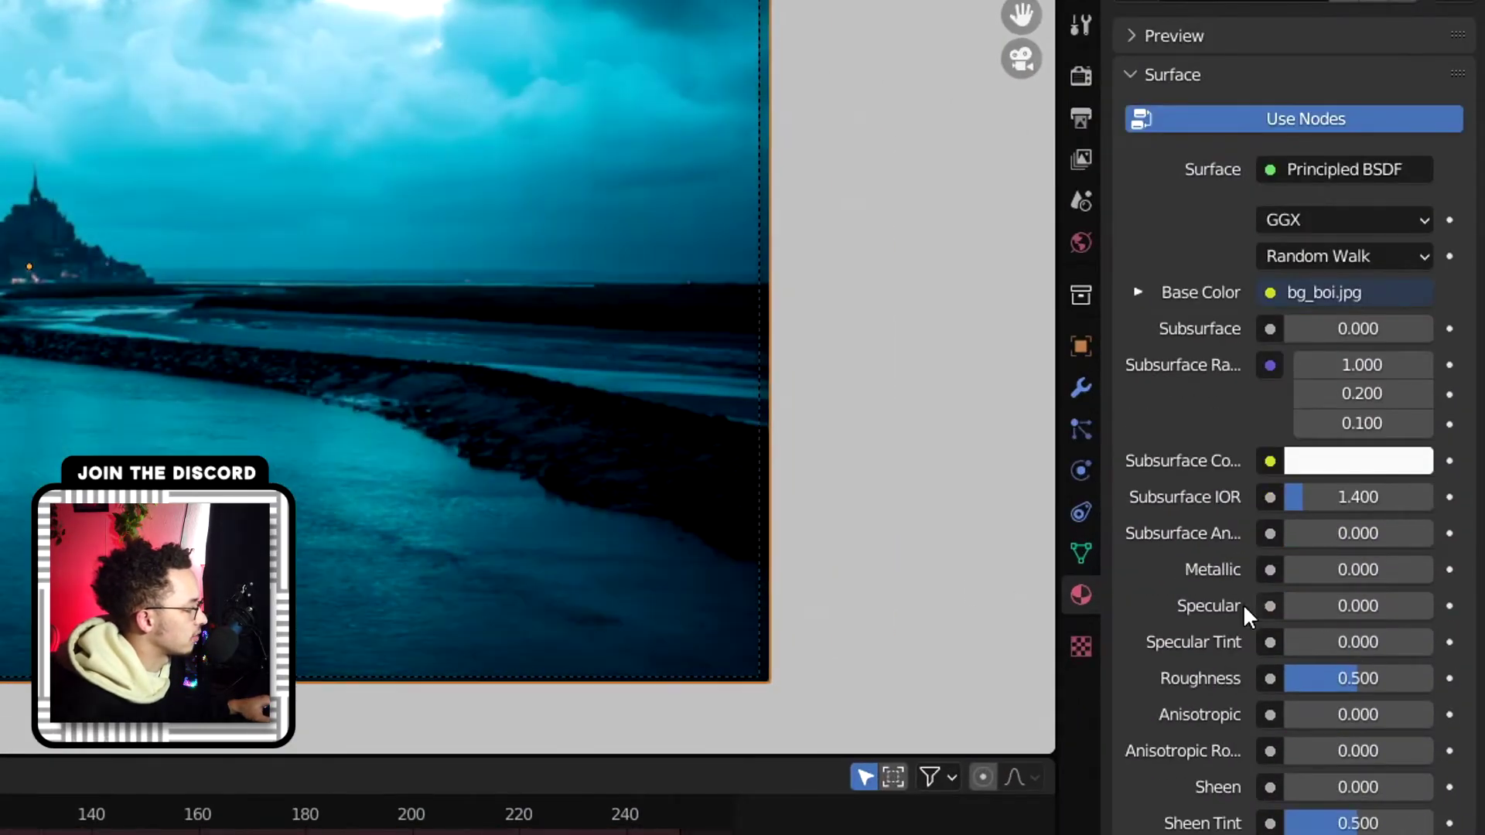
left_click(1312, 127)
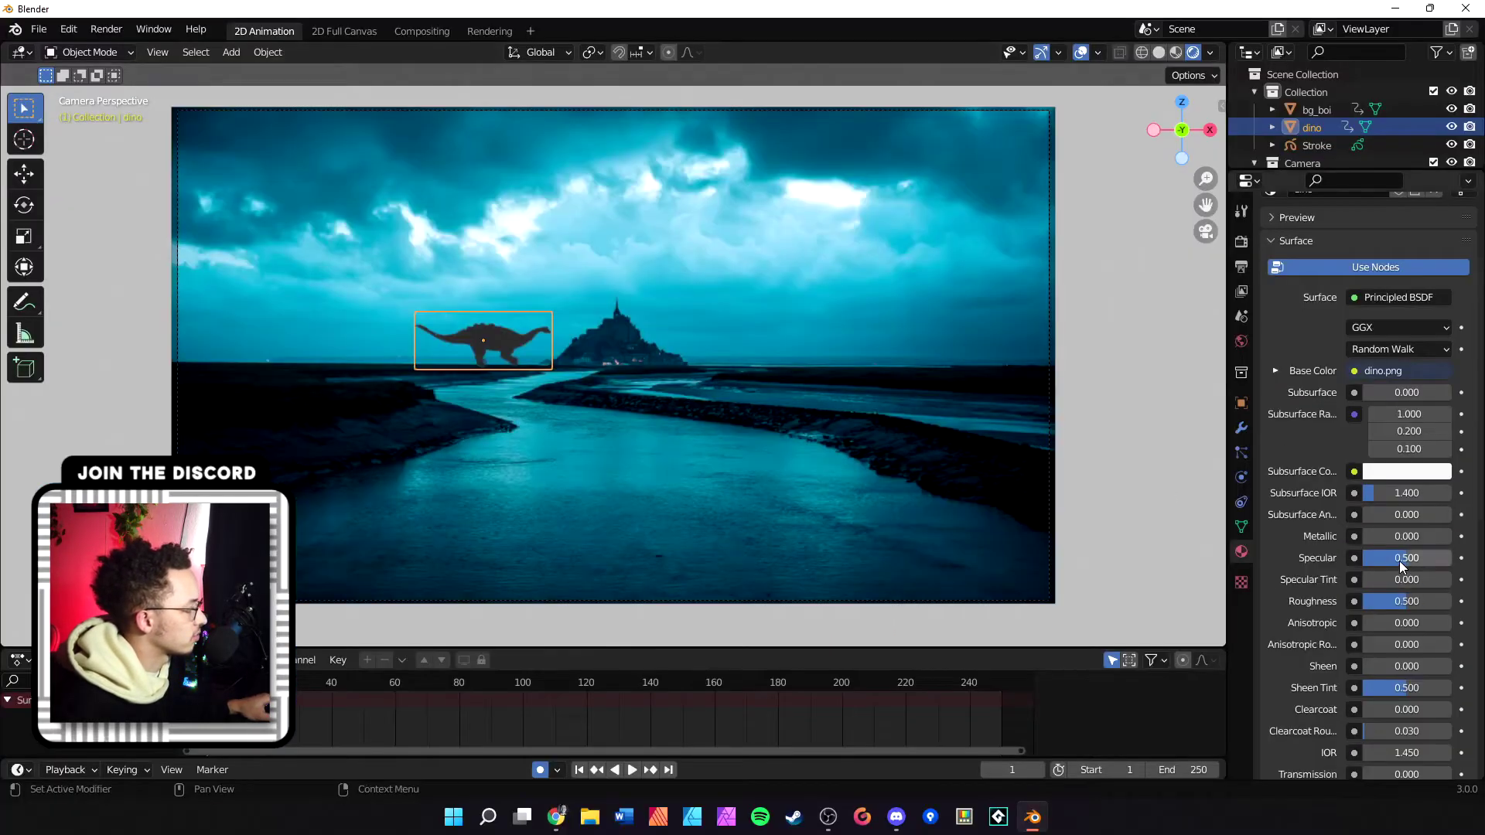
left_click_drag(1406, 558, 1353, 562)
Step: Check the bg_boi plane's Specular reads 0.000, then reselect the dino plane
left_click(391, 397)
scroll(651, 415, "down", 3)
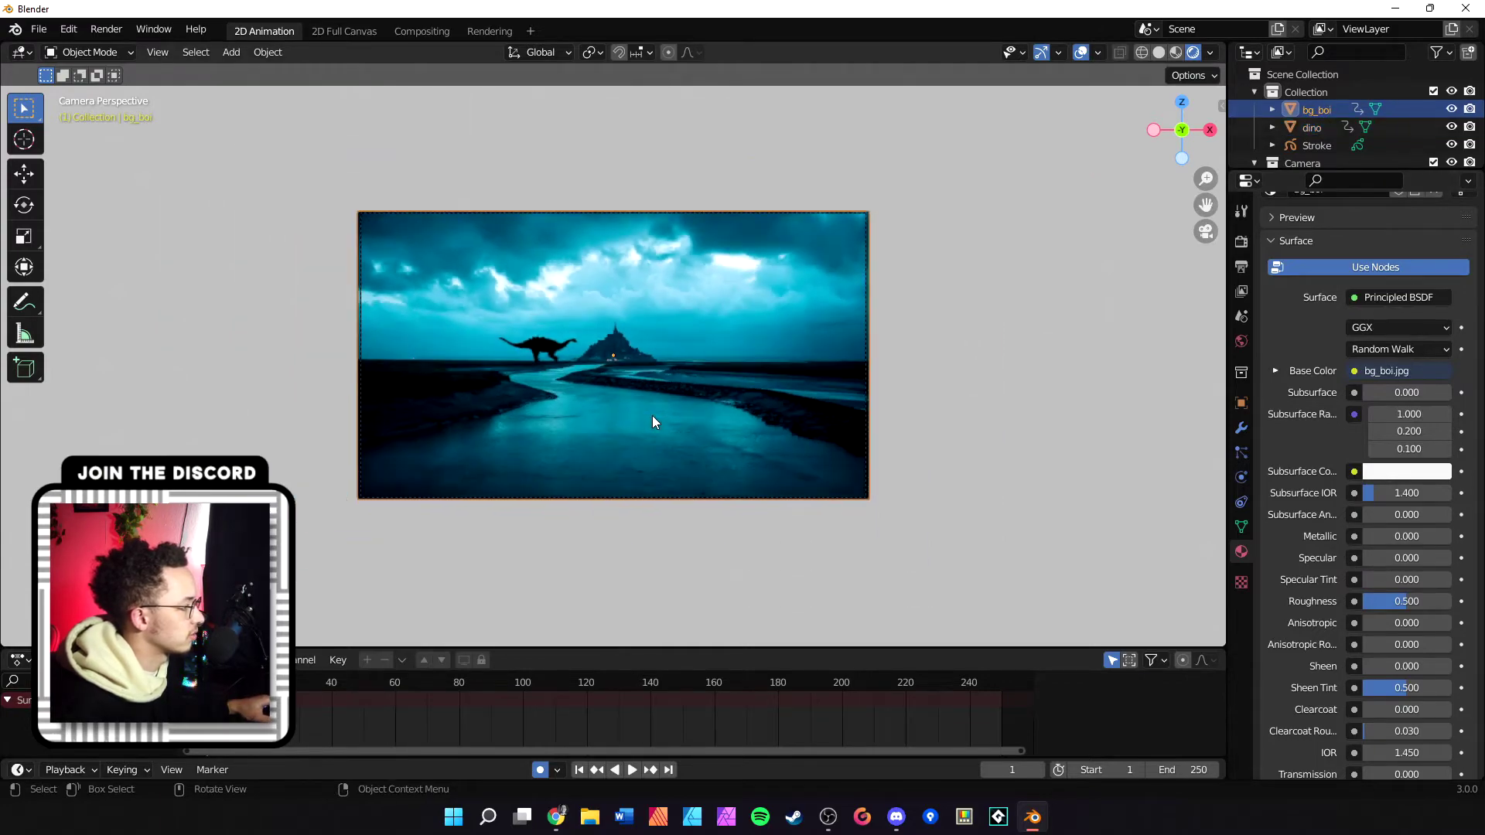
scroll(651, 416, "up", 5)
scroll(606, 379, "up", 2)
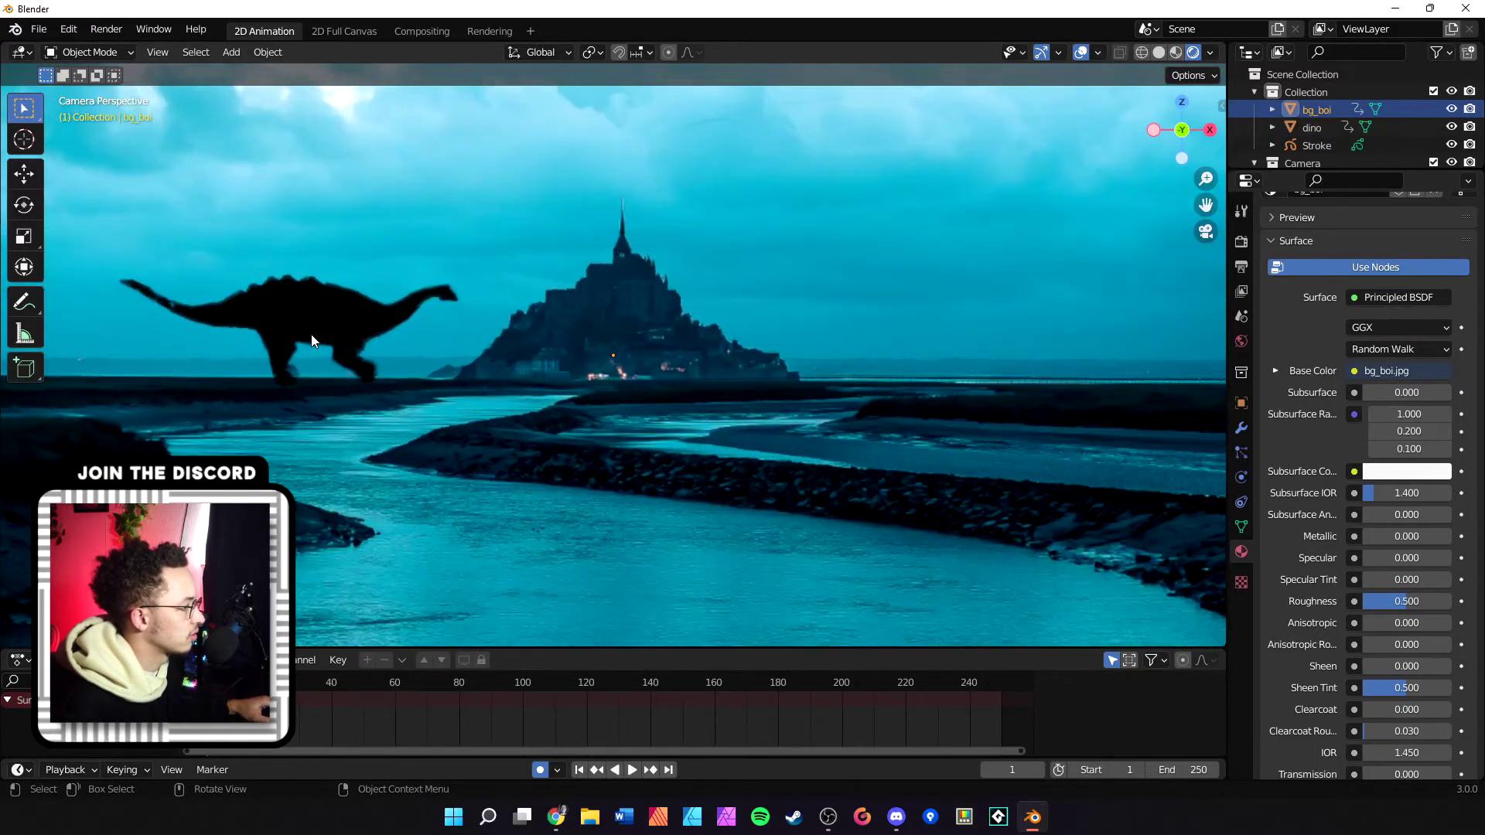
left_click(330, 340)
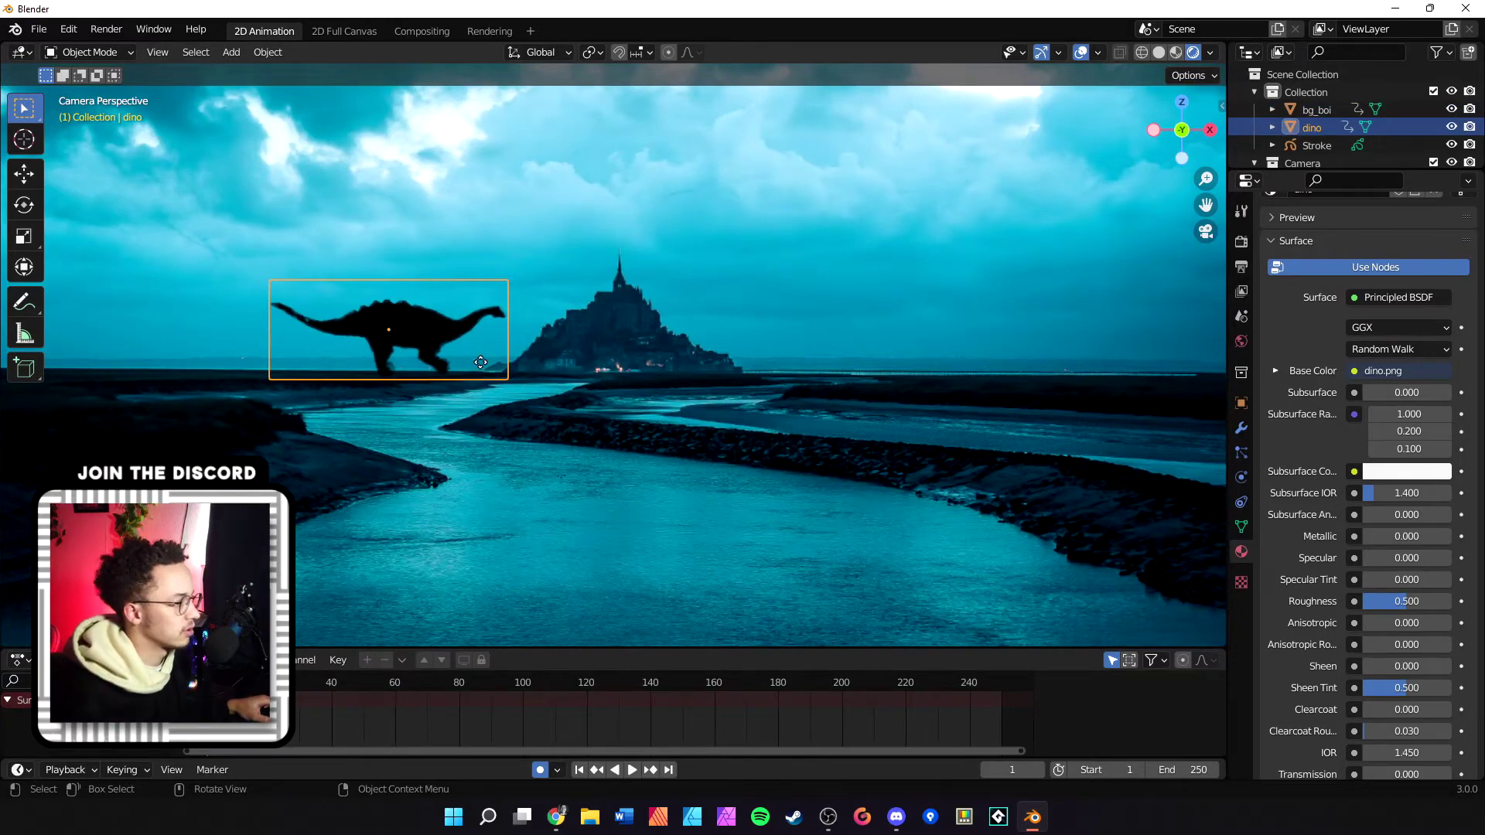
Step: Cycle the dino material's Blend Mode through Opaque and Alpha Hashed to Alpha Clip
key("g")
key("Escape")
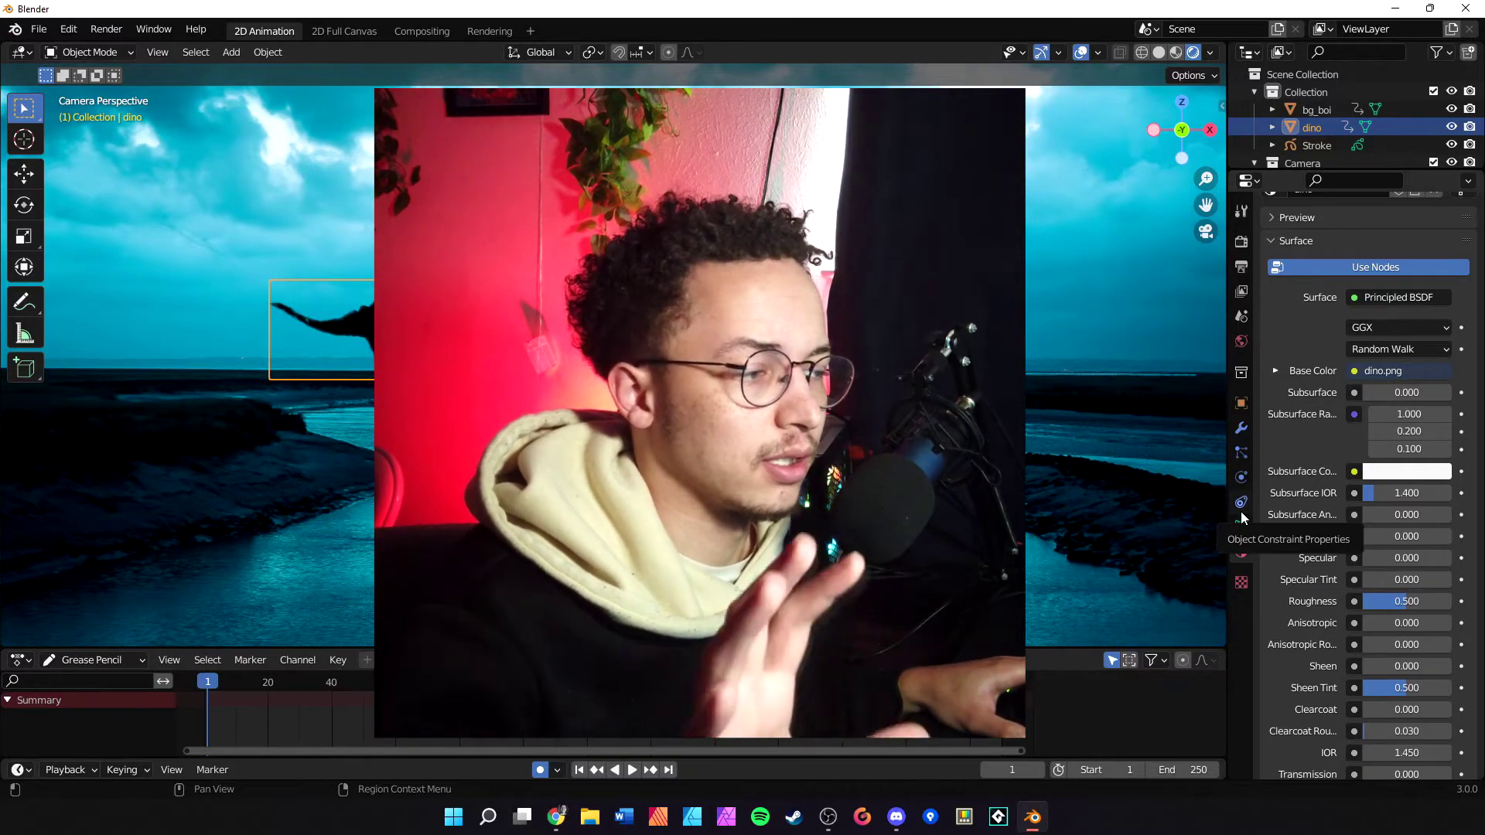
scroll(1296, 595, "down", 12)
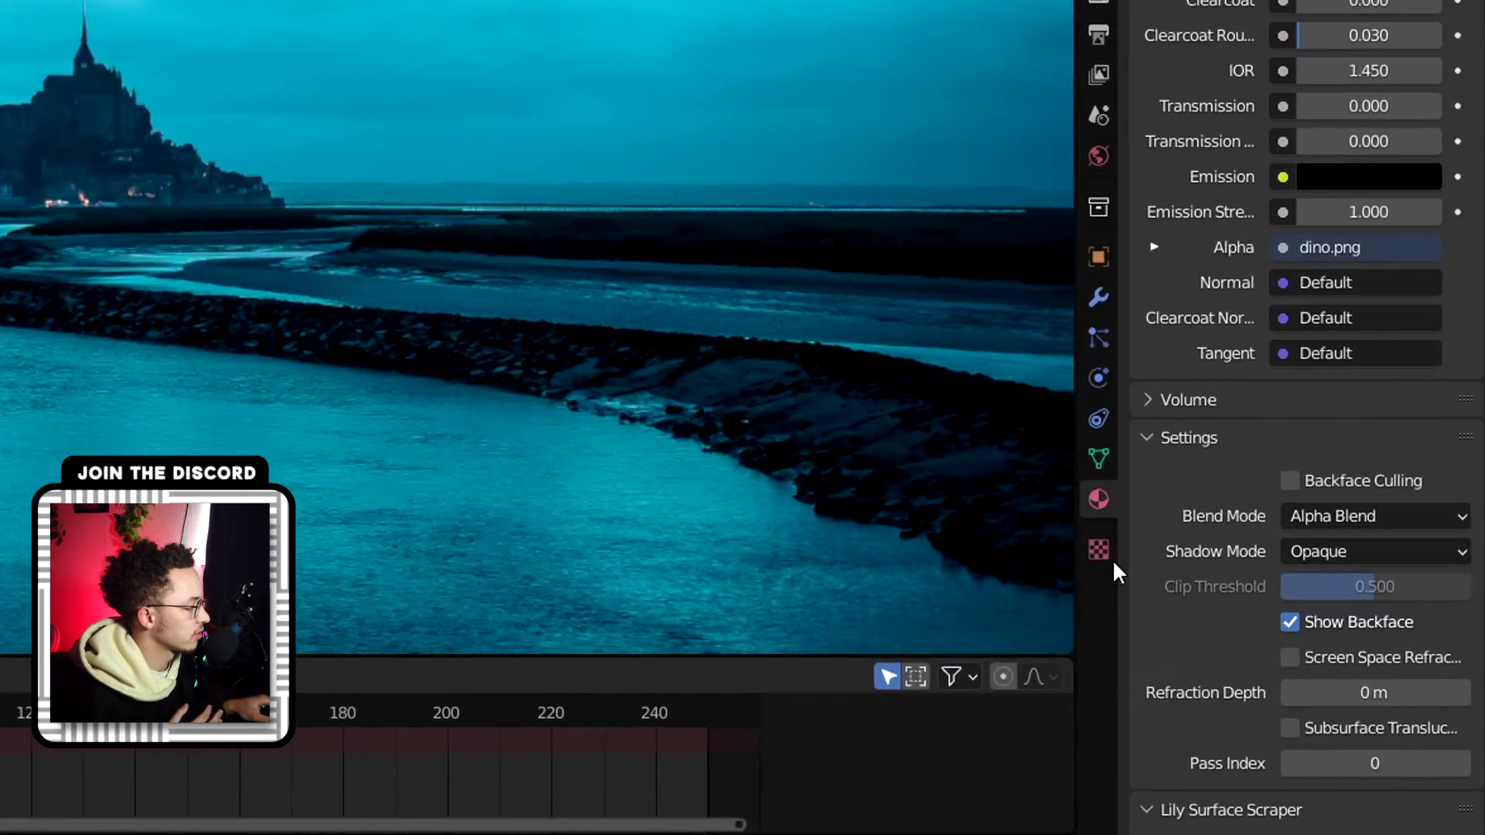
scroll(1288, 597, "down", 5)
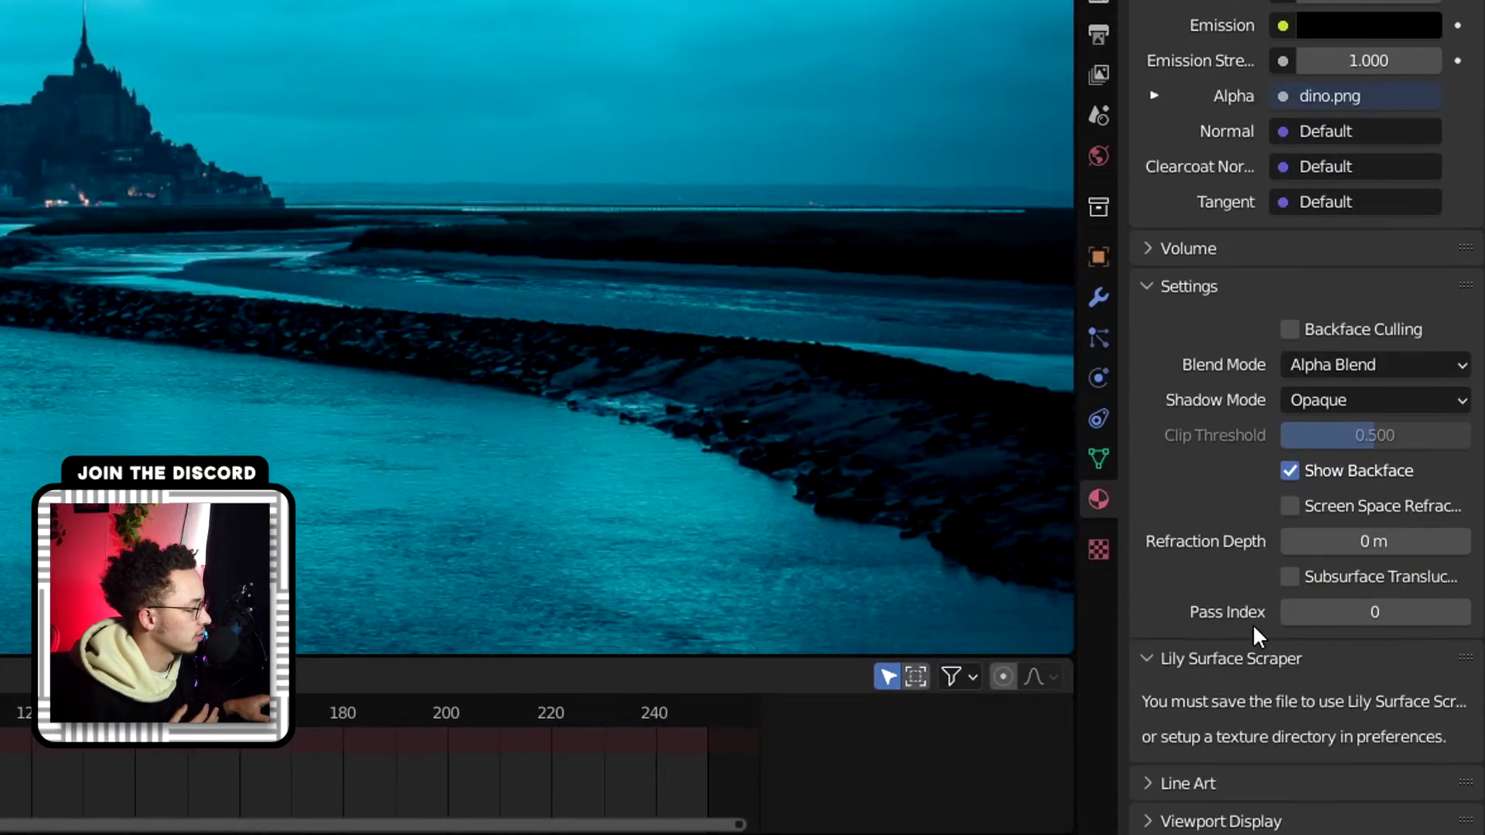
left_click(1312, 358)
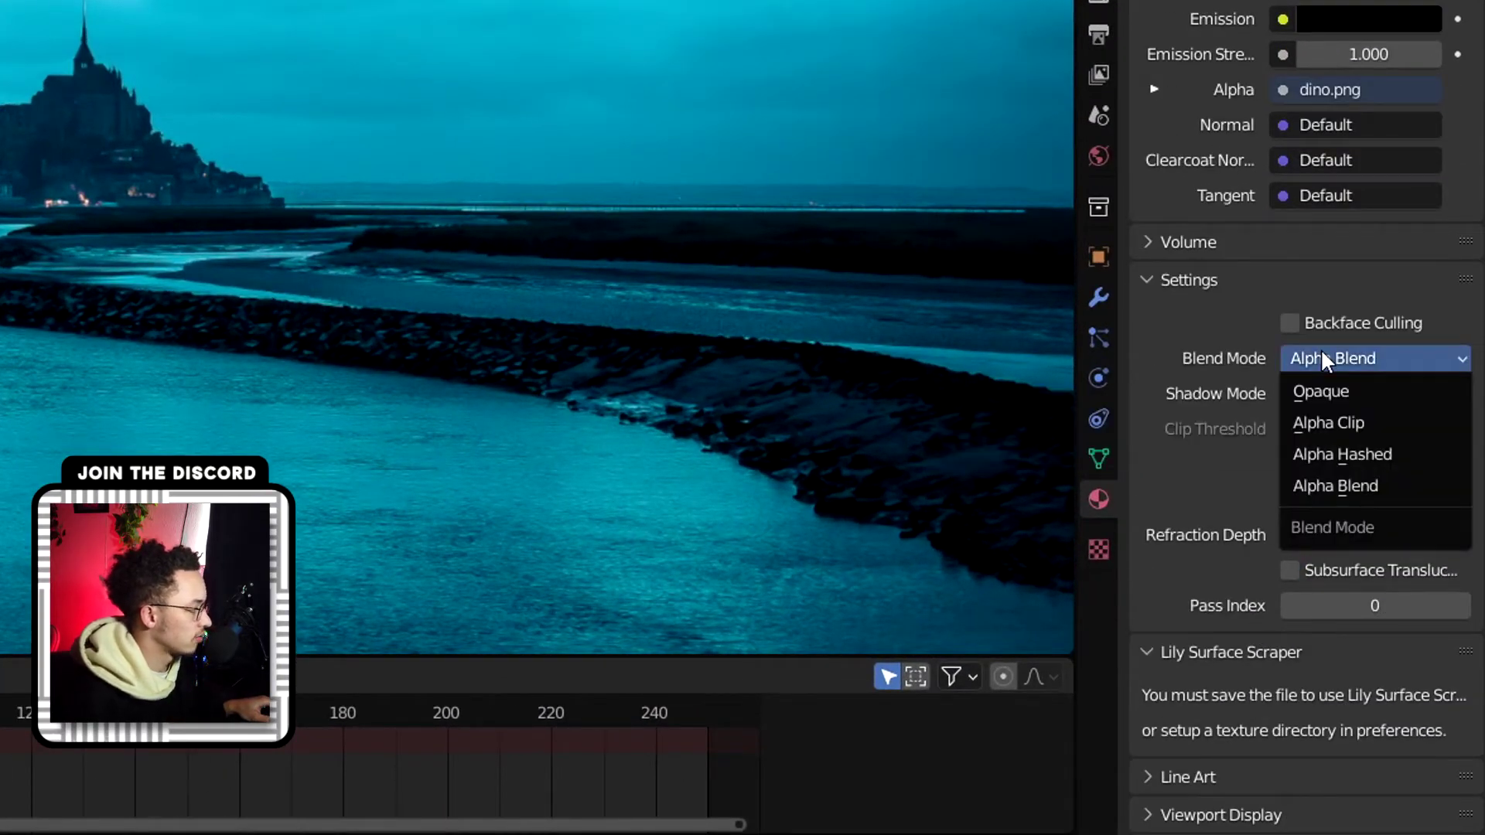
left_click(1321, 391)
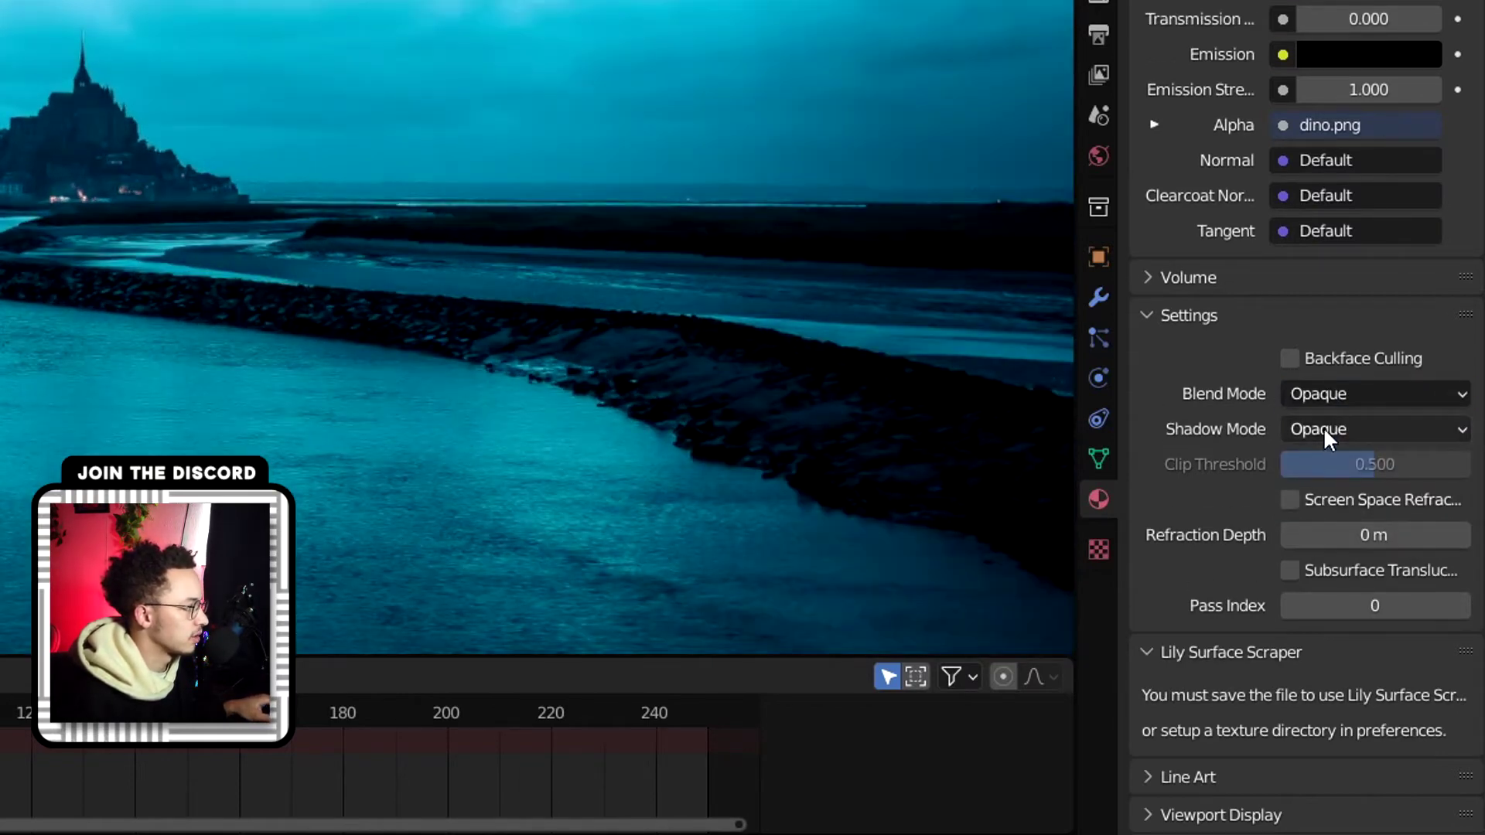
left_click(1365, 392)
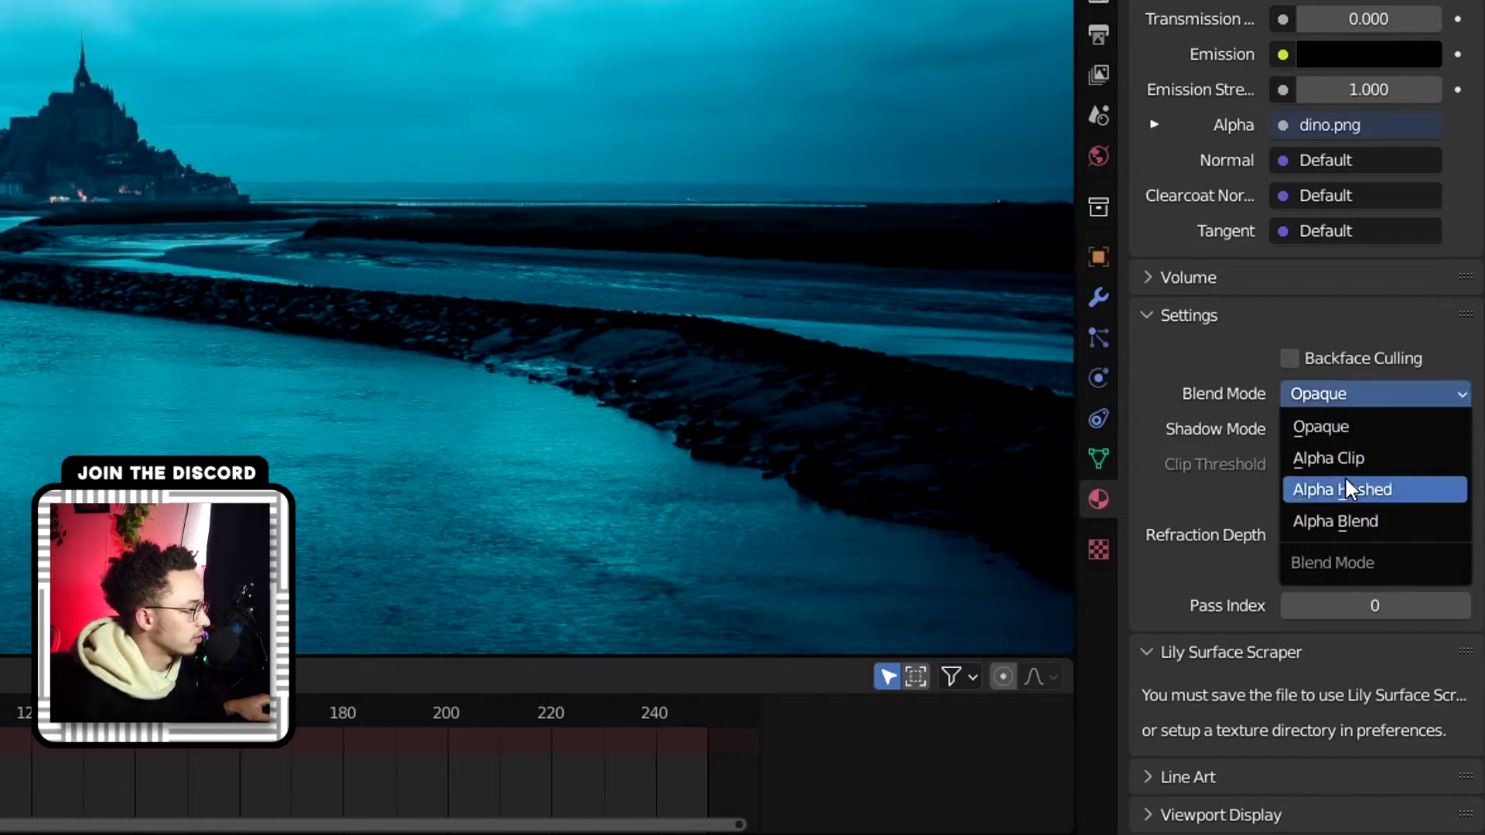
left_click(1340, 484)
left_click(1366, 394)
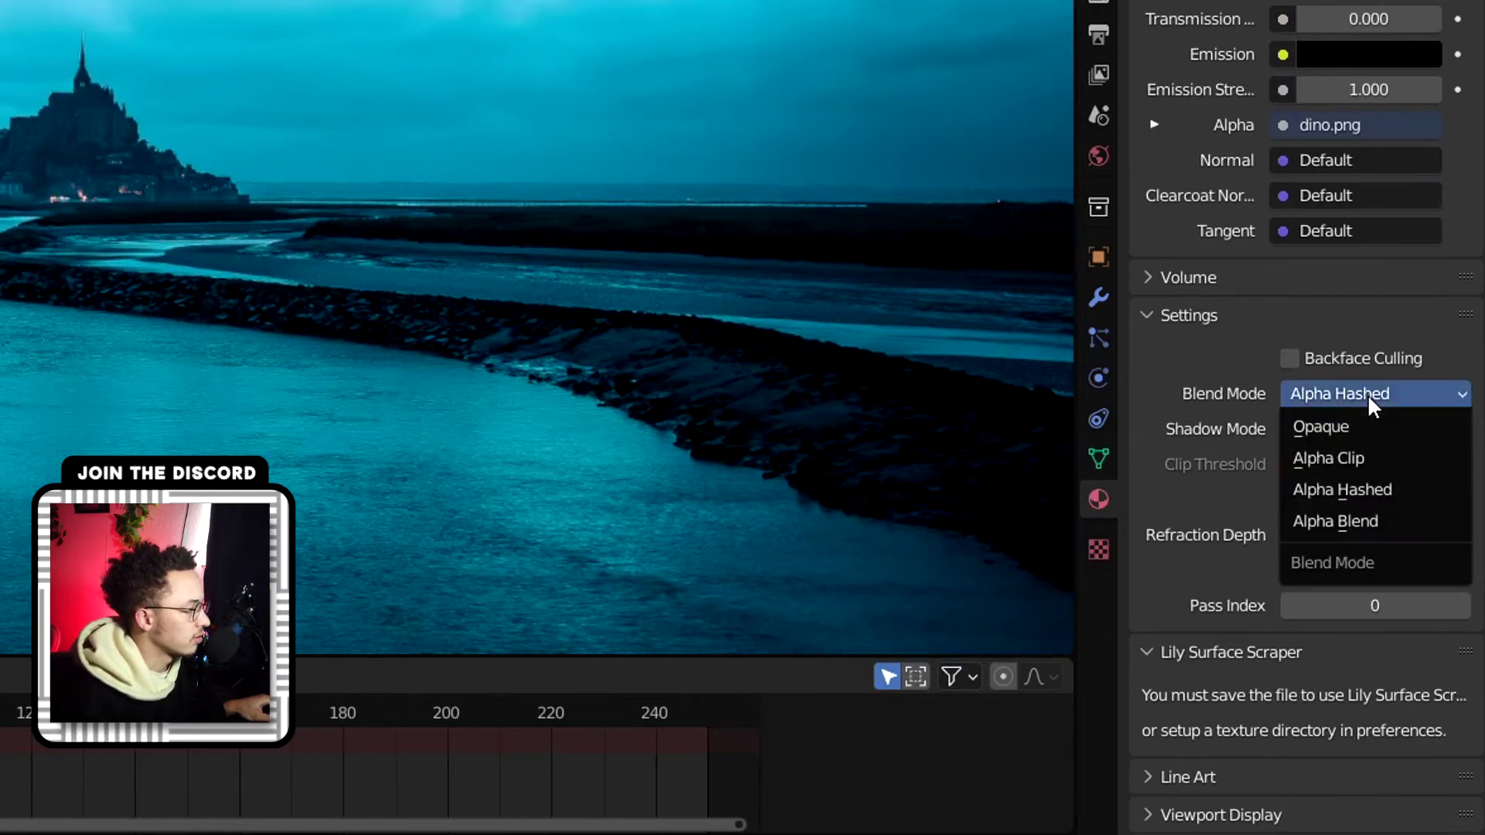
left_click(1330, 456)
left_click(1356, 427)
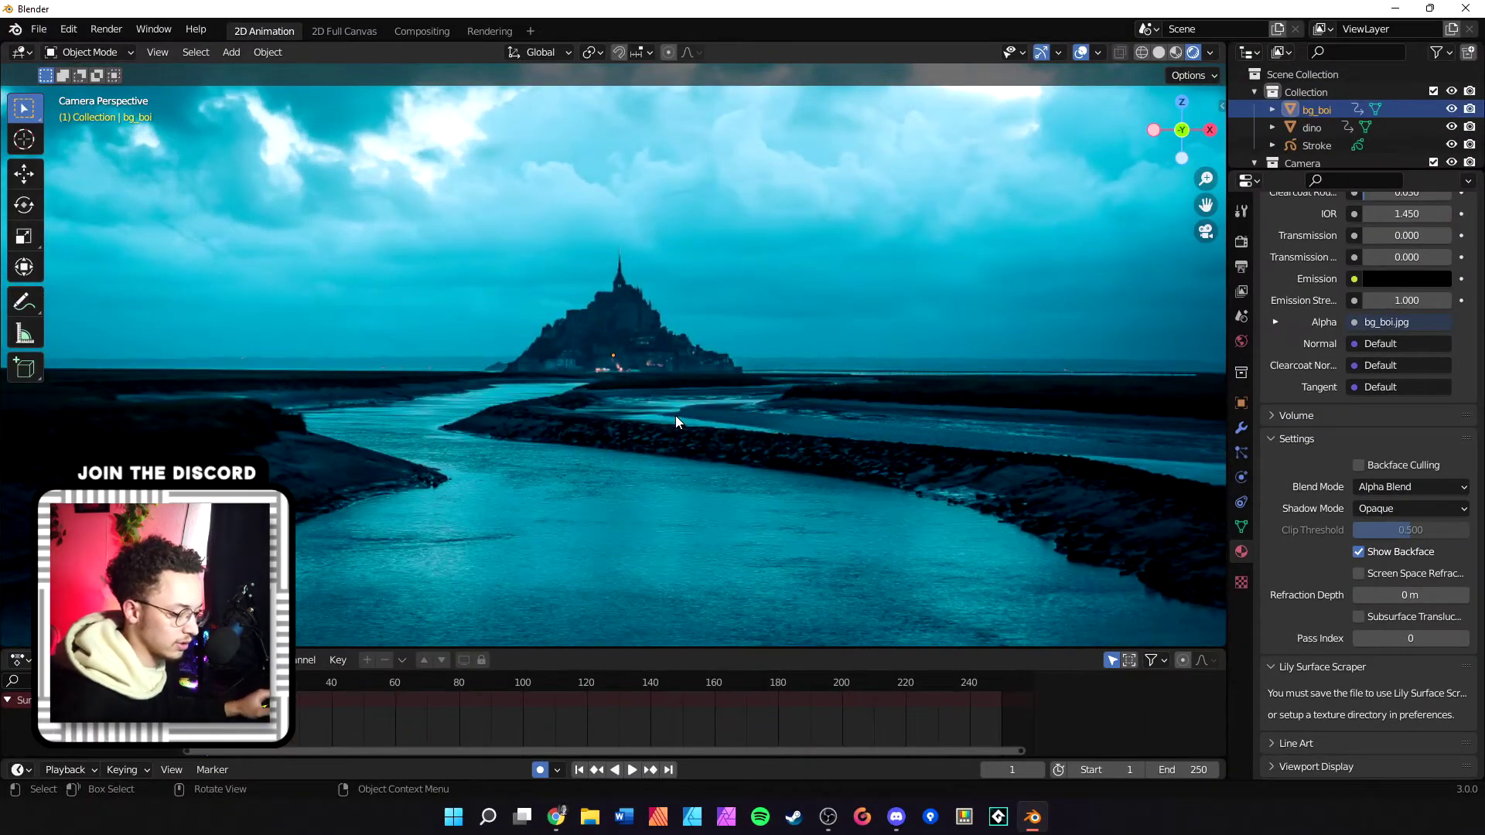
Step: Try moving the background plane along Y, undo it, and return to camera view
key("g")
key("y")
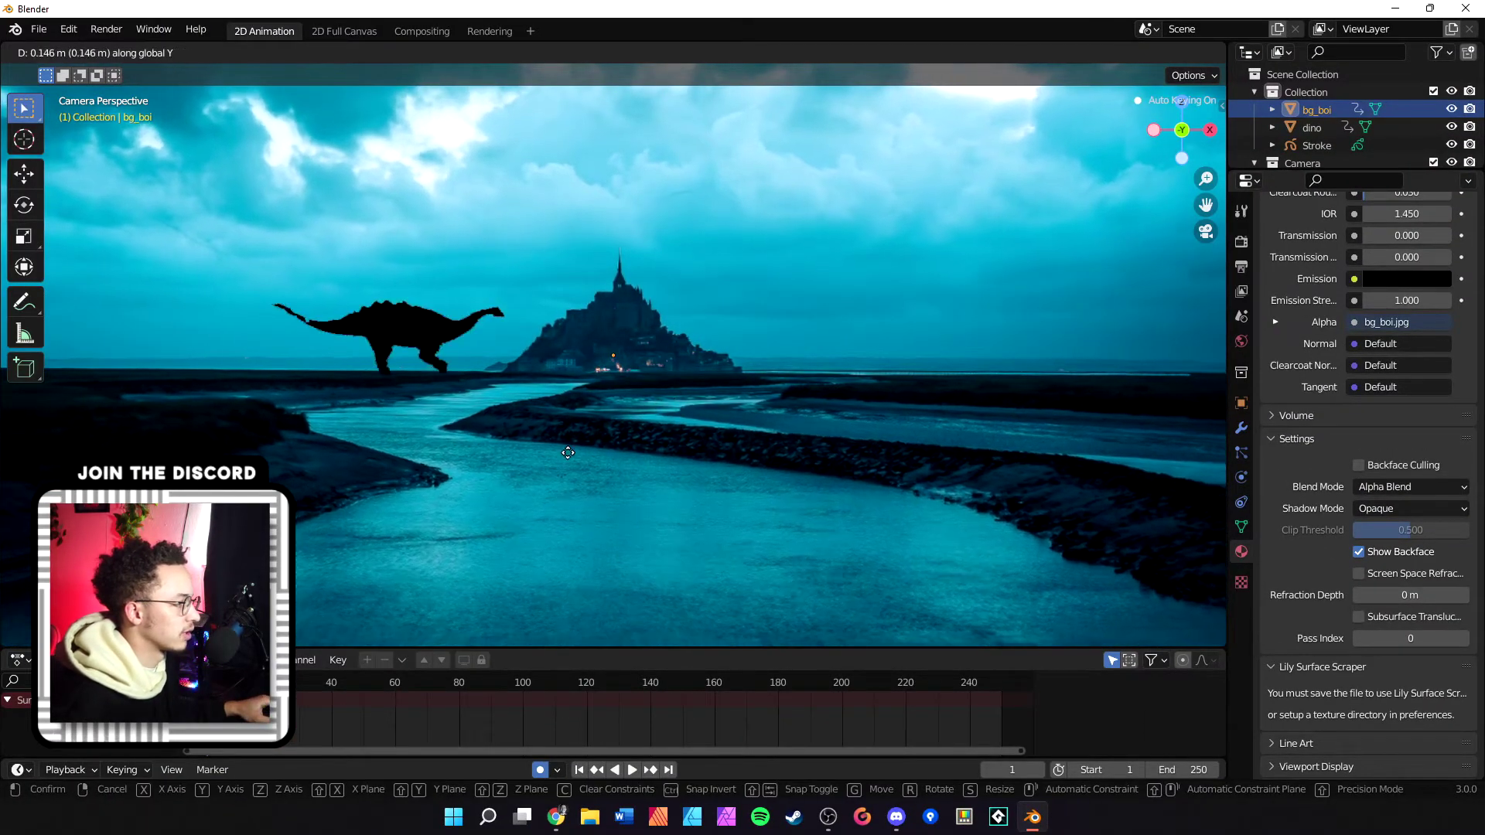
left_click(562, 461)
key("ctrl+z")
key("ctrl+z")
key("ctrl+z")
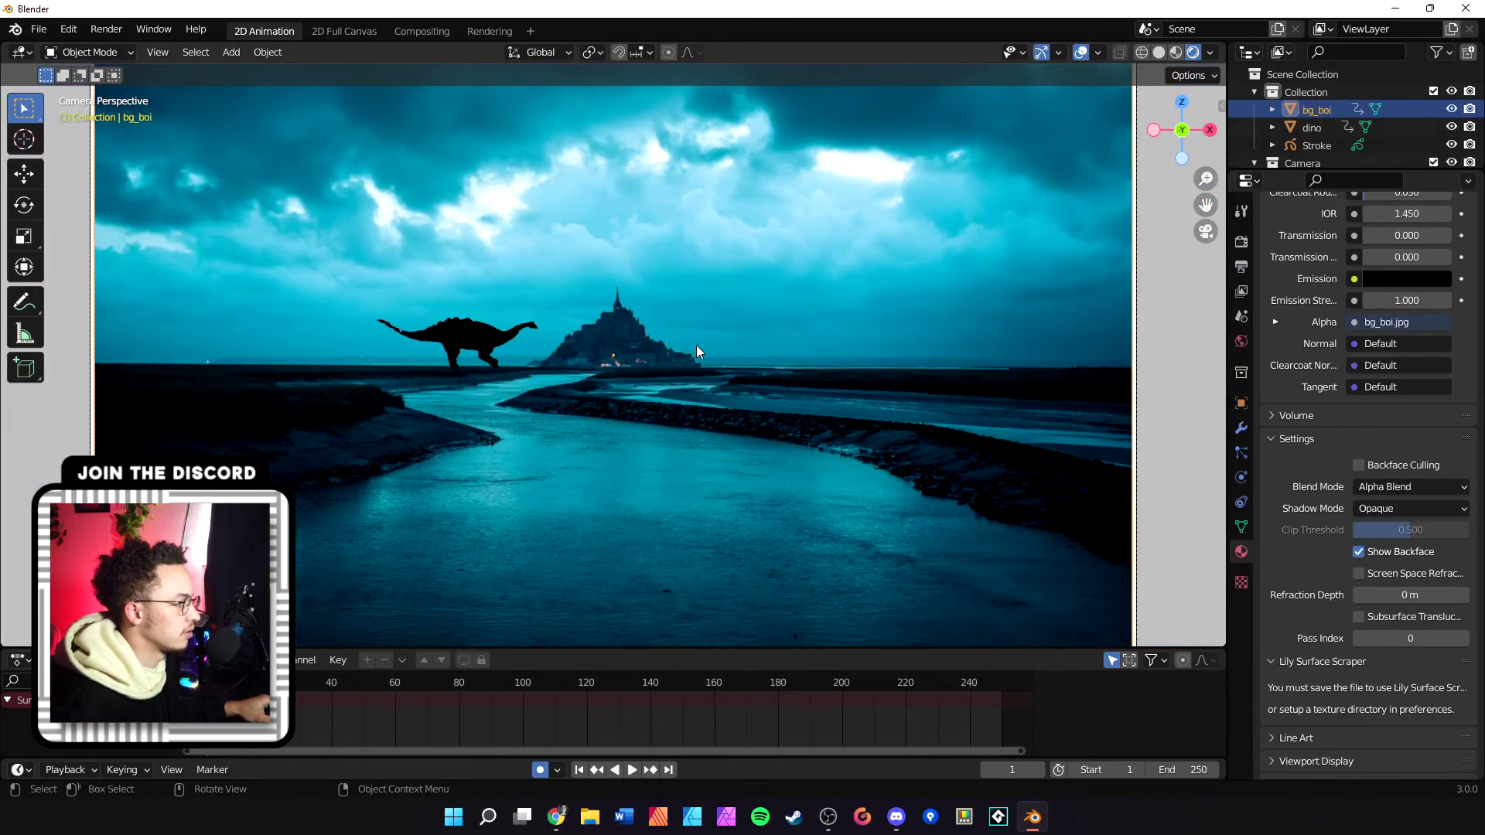
middle_click_drag(696, 352, 712, 418)
key("KP_0")
Step: Set the dino material's Blend Mode and Shadow Mode to Alpha Clip
left_click(437, 338)
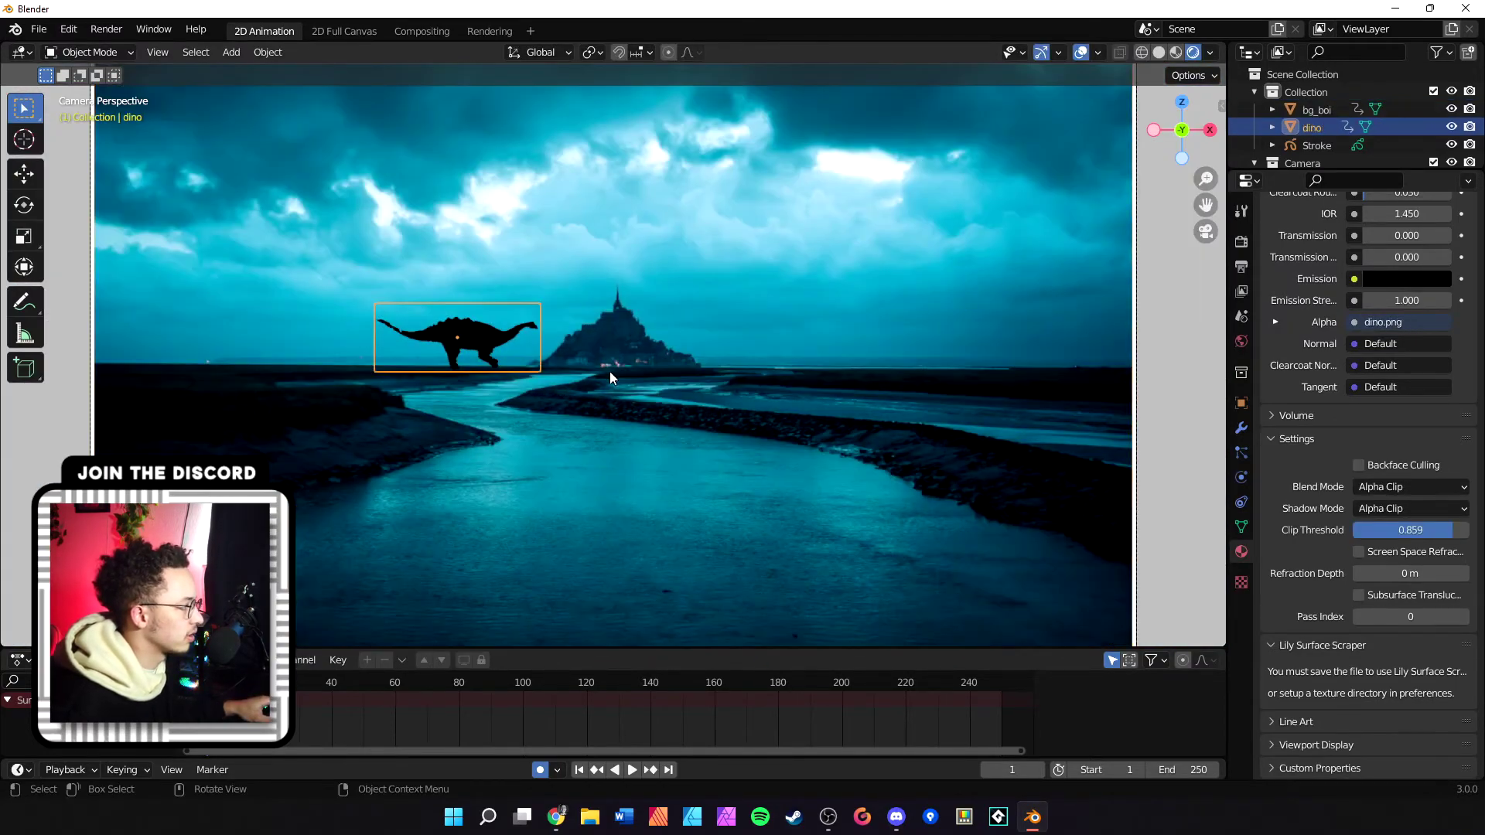
scroll(696, 379, "up", 2)
left_click(1419, 486)
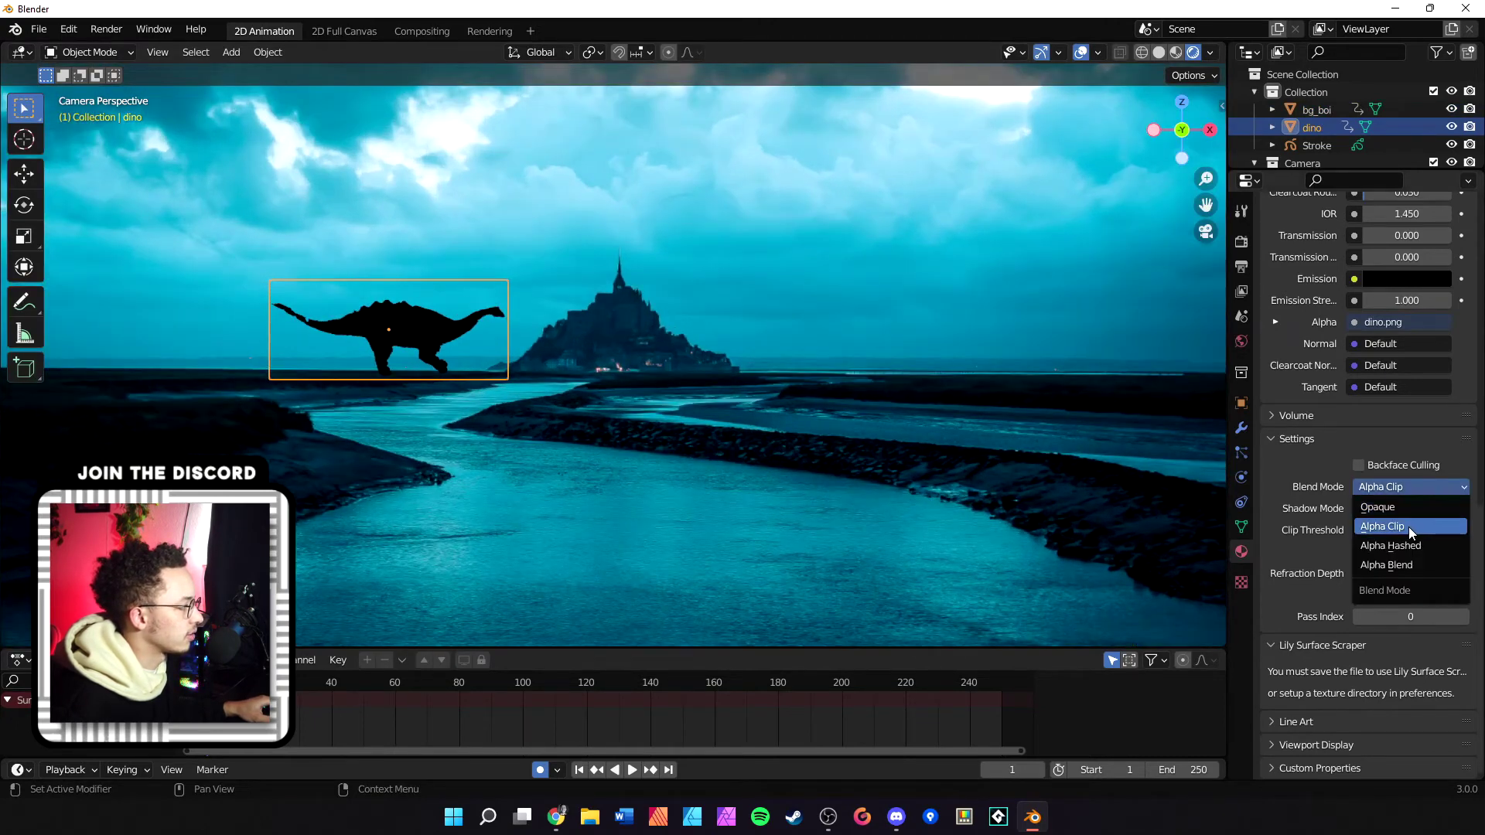
left_click(1408, 527)
left_click(1407, 511)
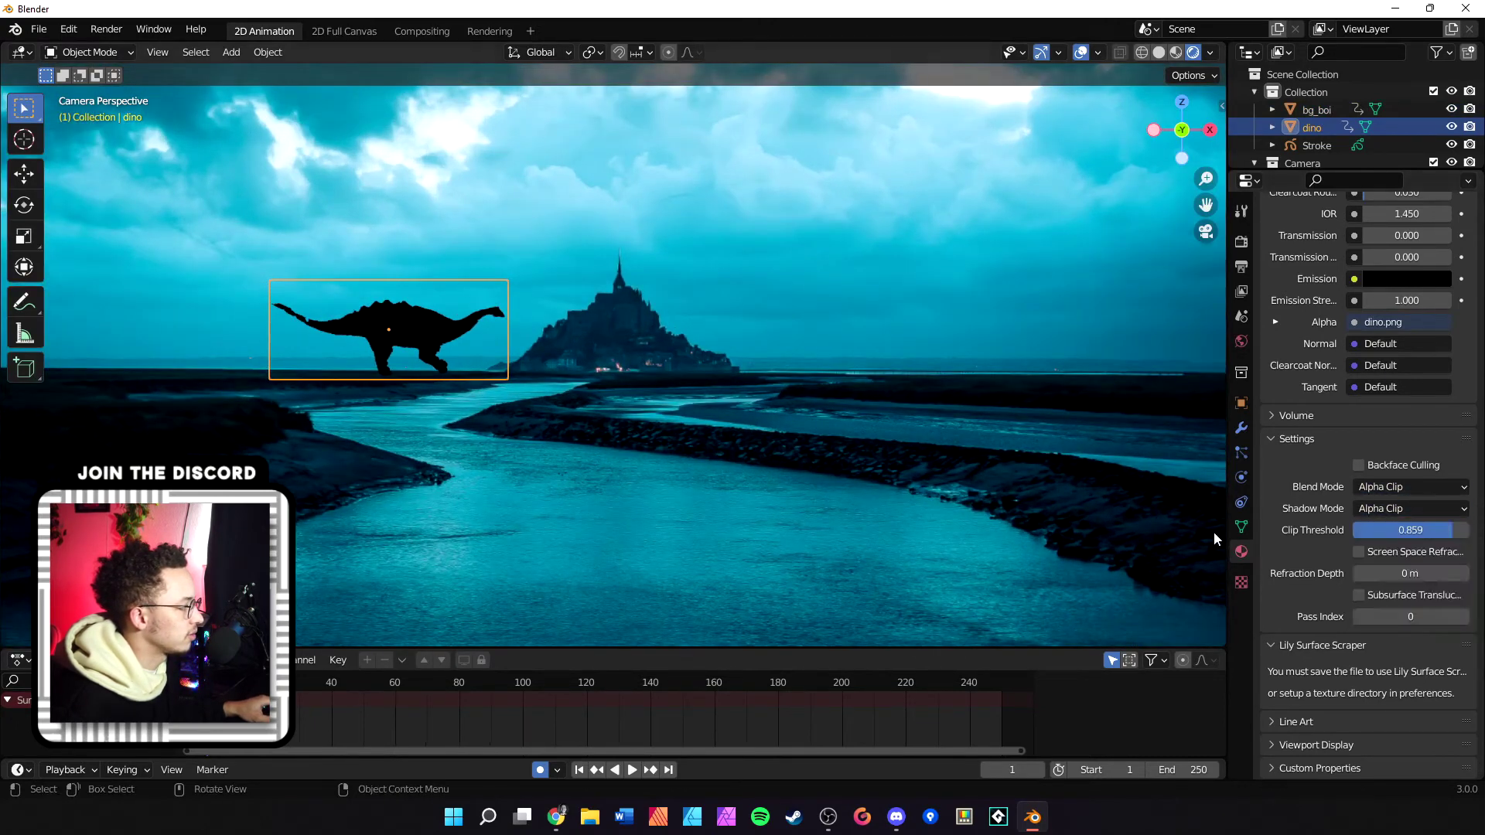
Step: Zoom in on the dino and lower its Clip Threshold from 0.859 to about 0.467
mouse_move(1409, 530)
left_mouse_down()
mouse_move(1330, 530)
mouse_move(1468, 529)
mouse_move(1432, 530)
left_mouse_up()
scroll(374, 294, "up", 8)
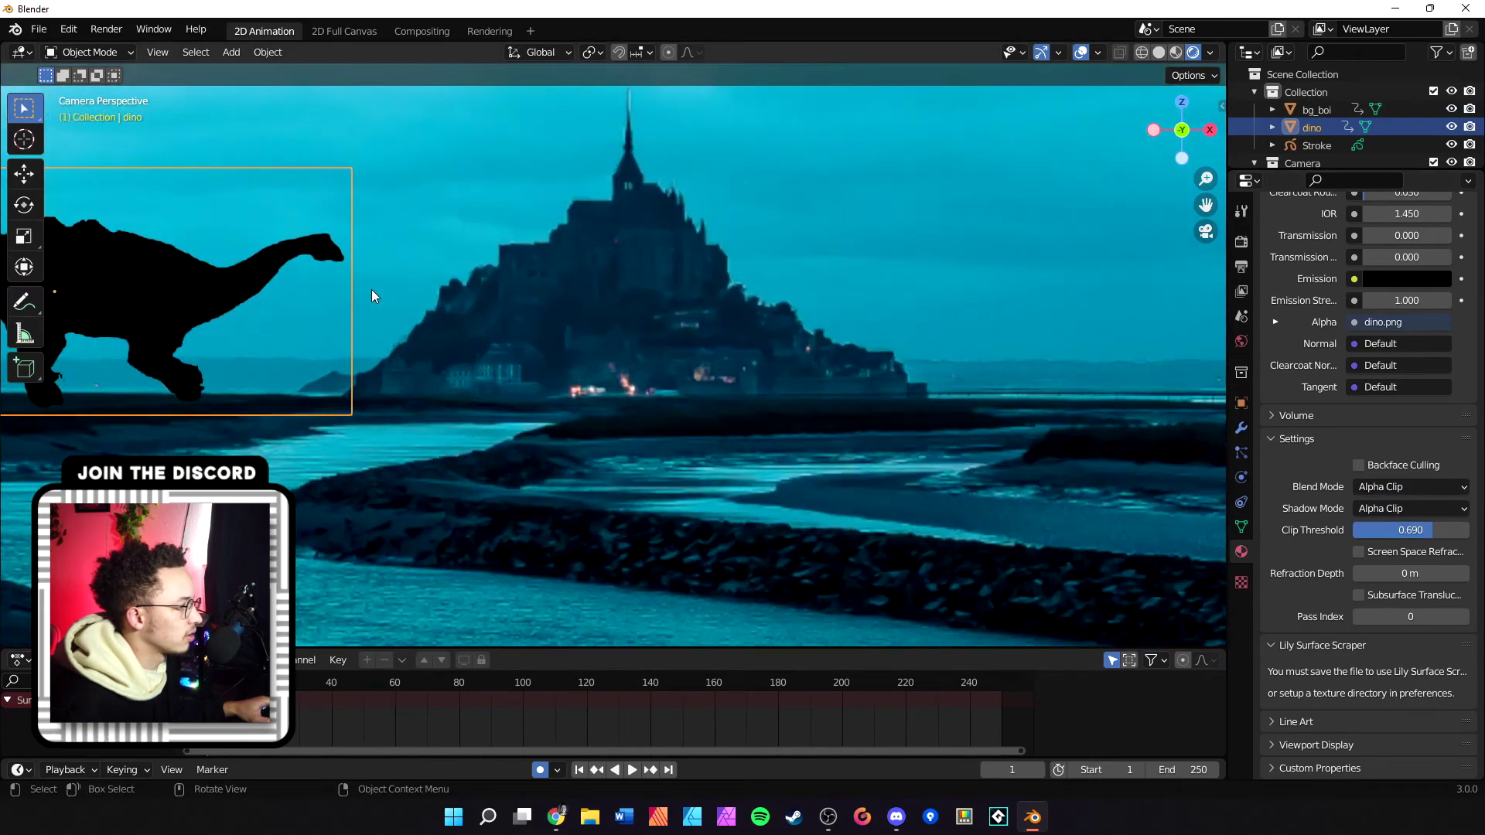
middle_click_drag(374, 295, 1152, 433, "shift")
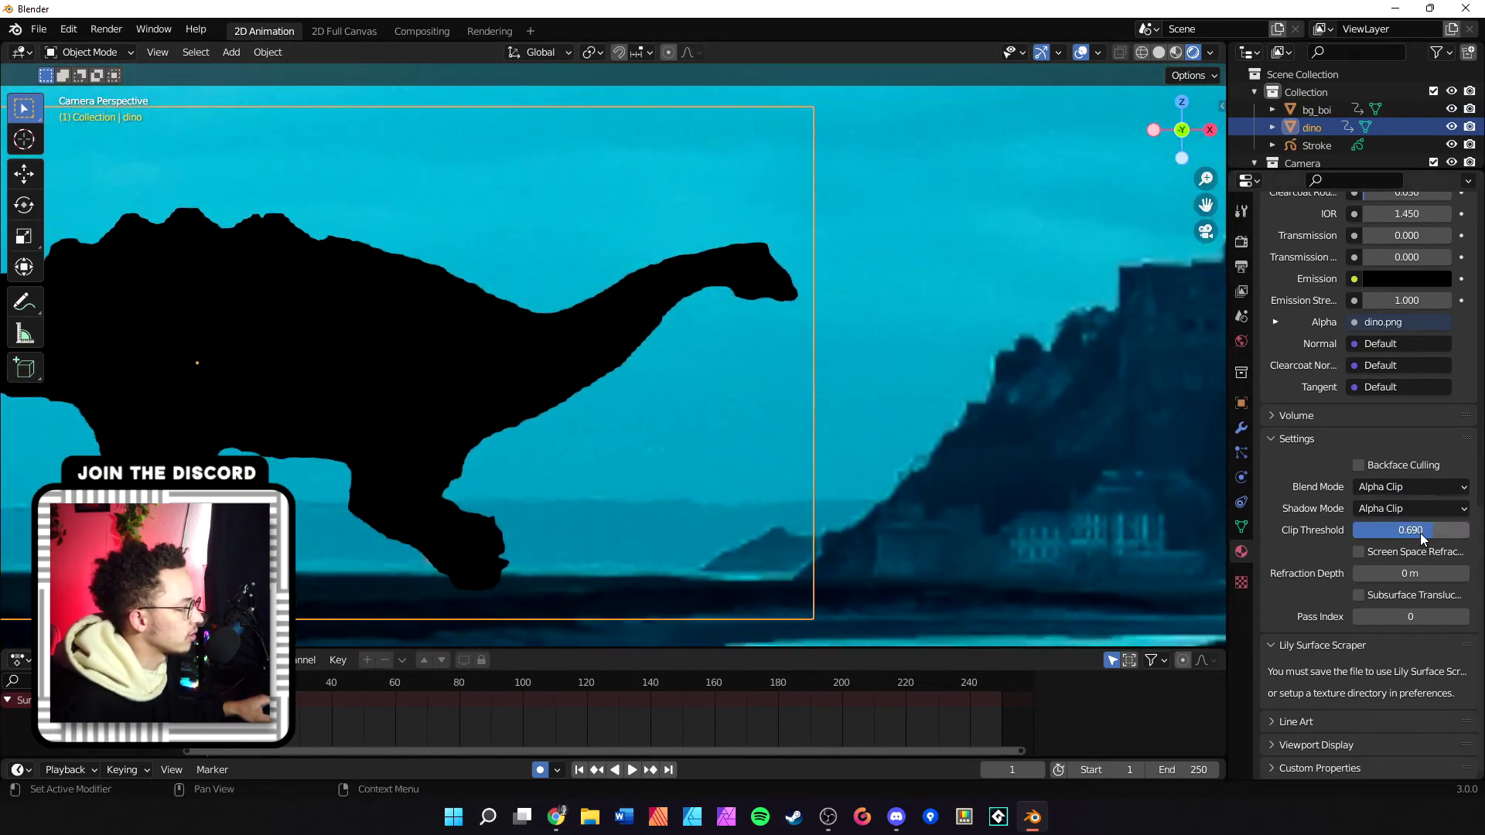
left_click_drag(1433, 530, 1408, 530)
left_click(1408, 530)
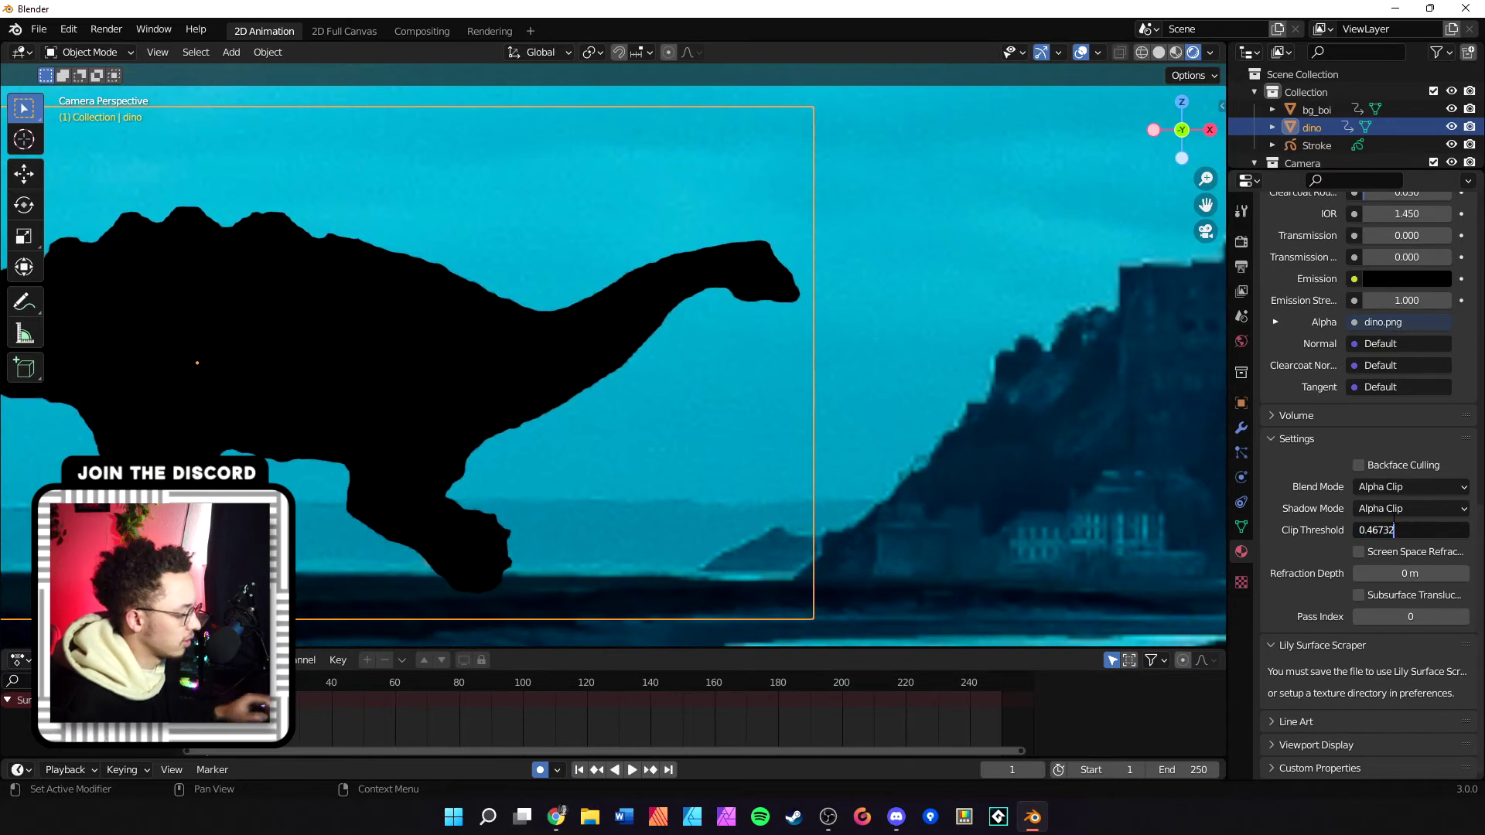
key("ctrl+a")
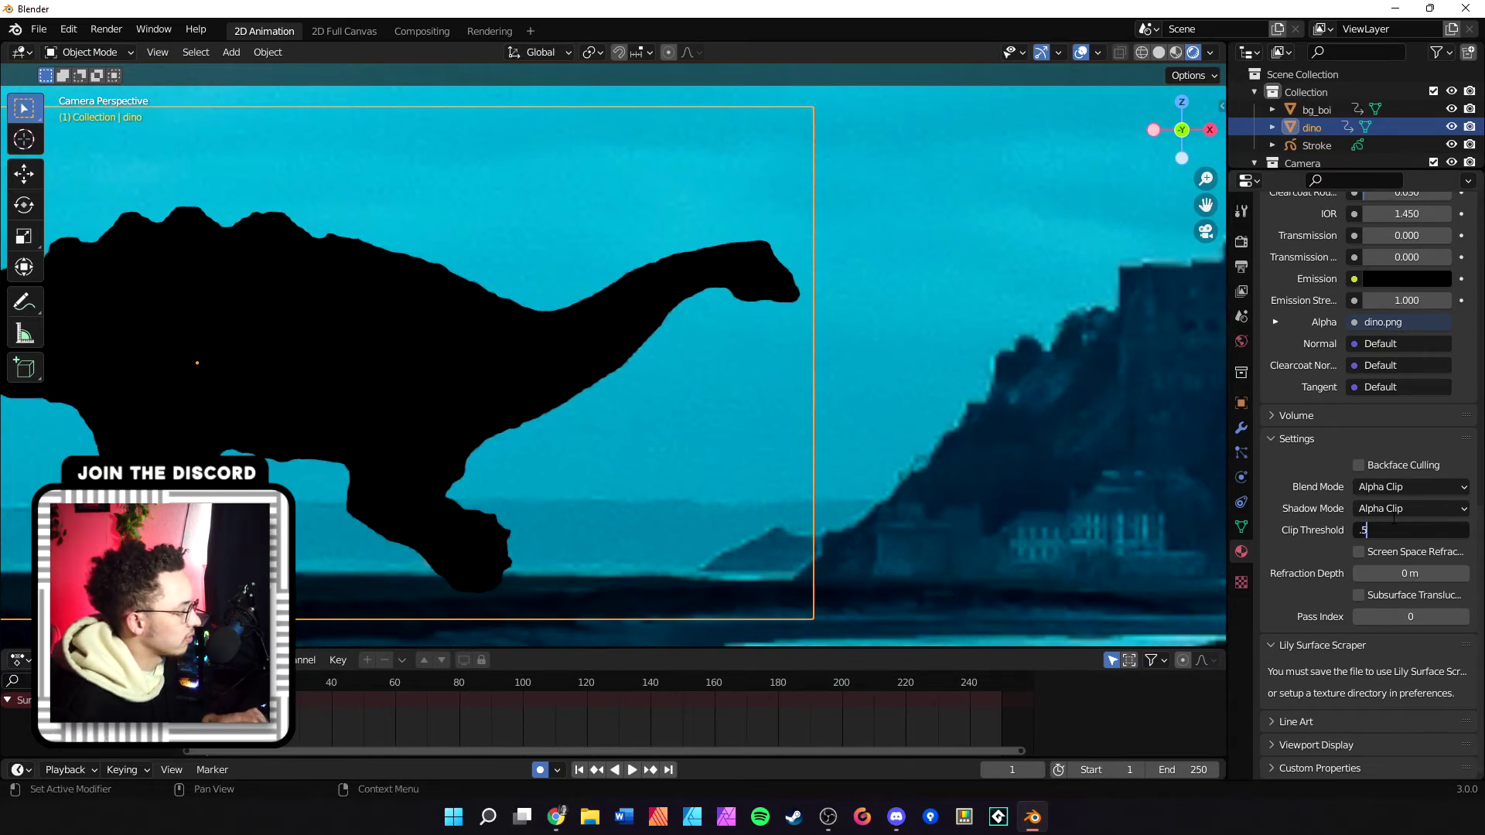